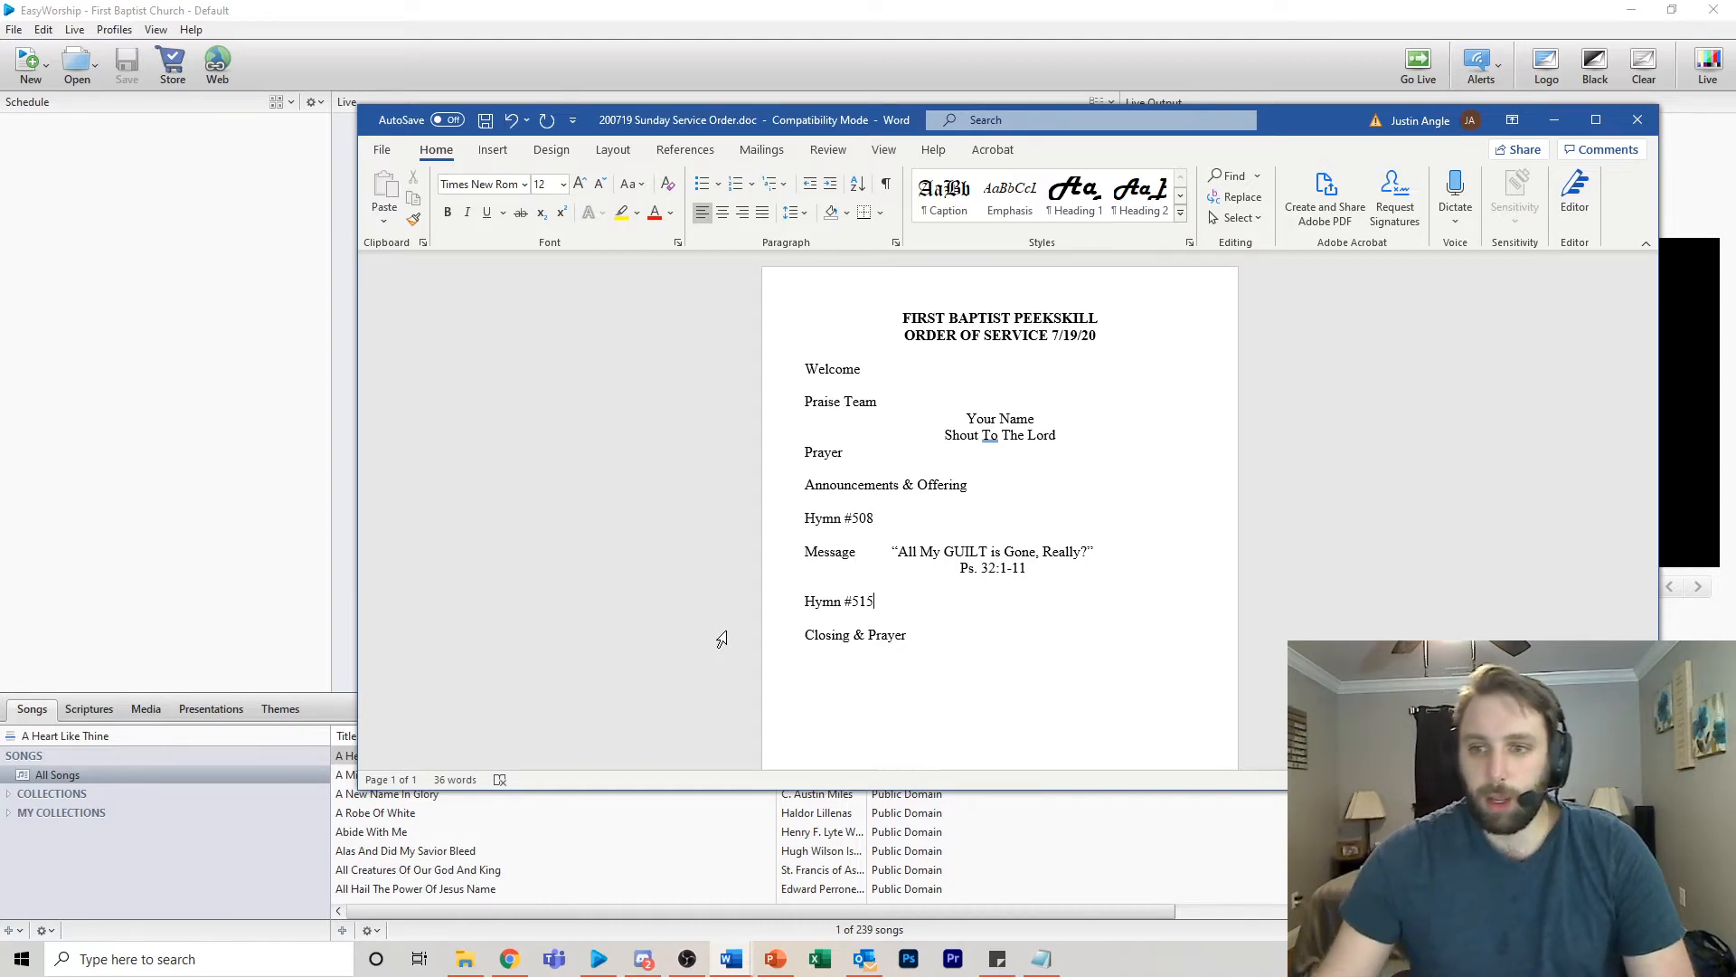
# - Switch to EasyWorship, find the song "Your Name" in the song library and add it to the schedule
pyautogui.click(163, 735)
pyautogui.write('You')
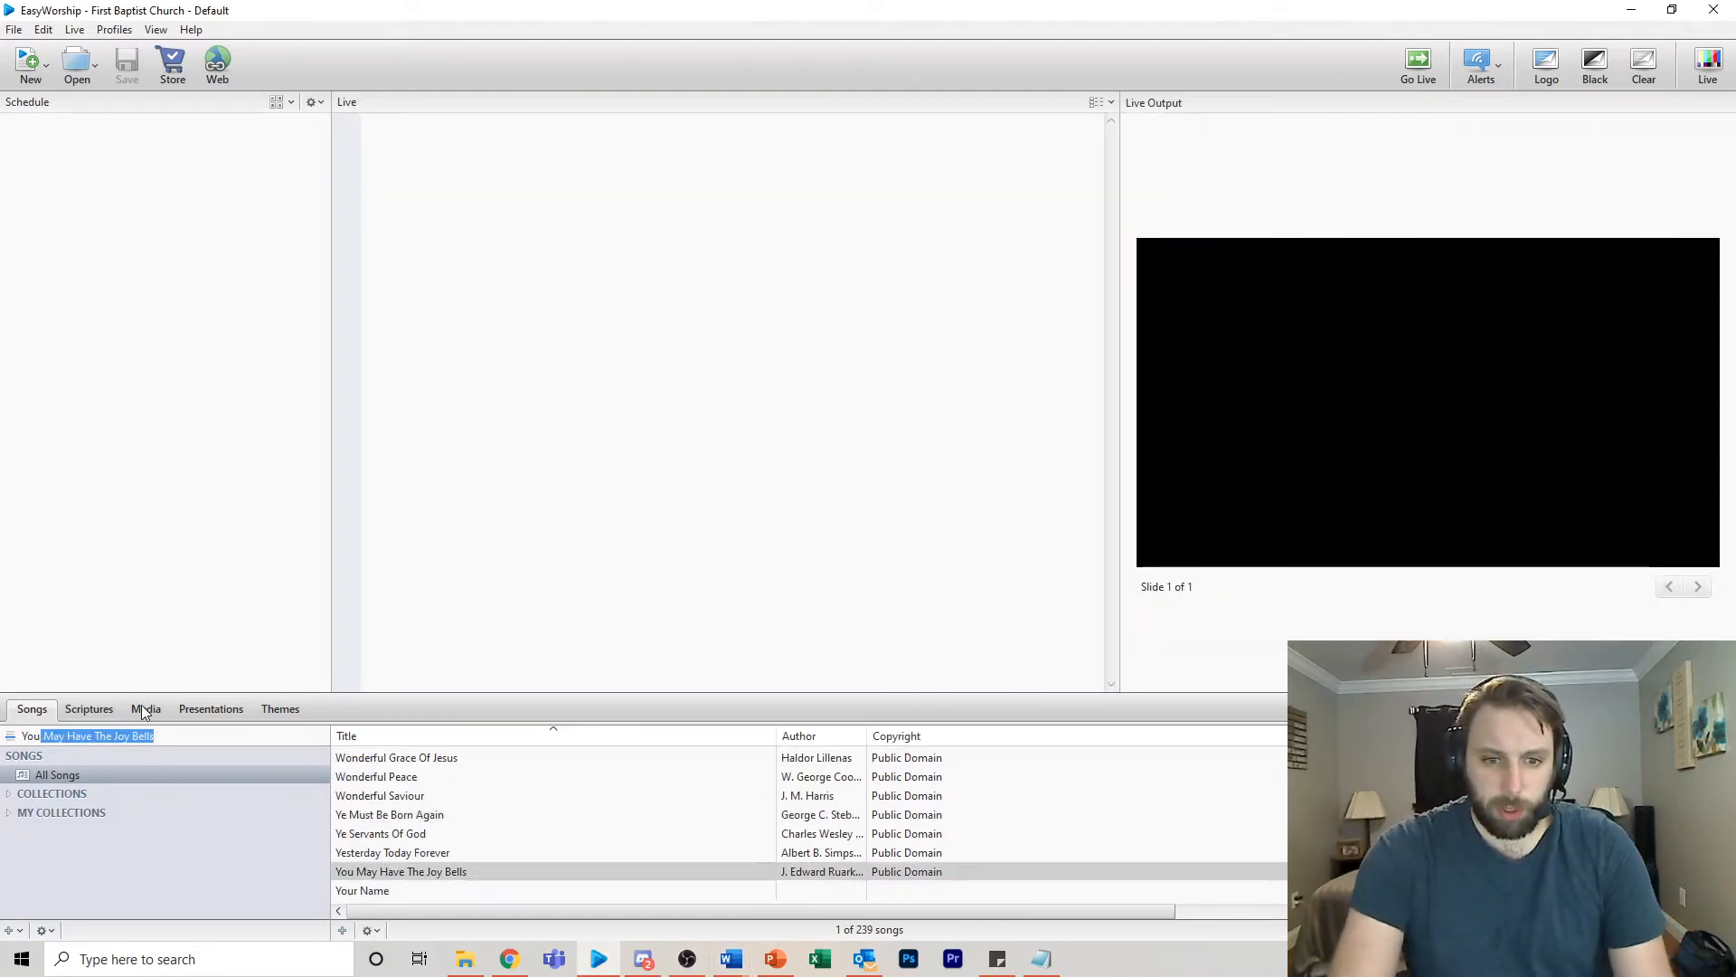
pyautogui.write('r')
pyautogui.moveTo(385, 894); pyautogui.dragTo(186, 232)
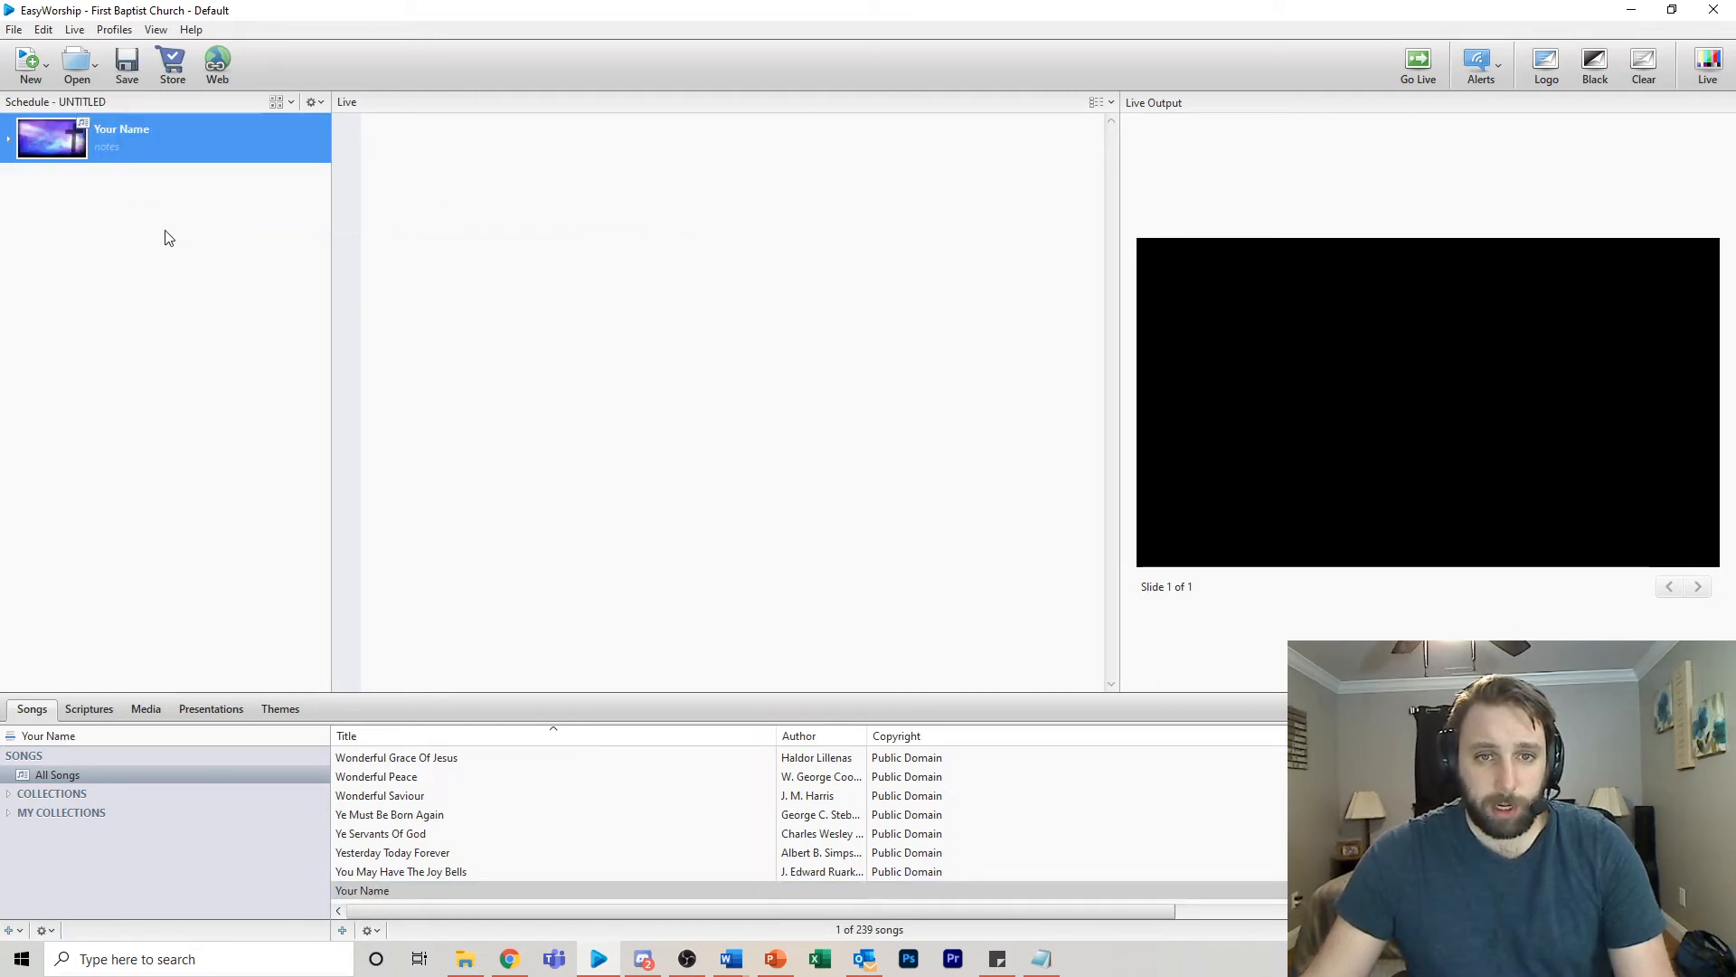
# - Find the song "Shout To The Lord" in the library and add it to the schedule below the first song
pyautogui.doubleClick(89, 736)
pyautogui.tripleClick(89, 735)
pyautogui.write('Shout To The Lord')
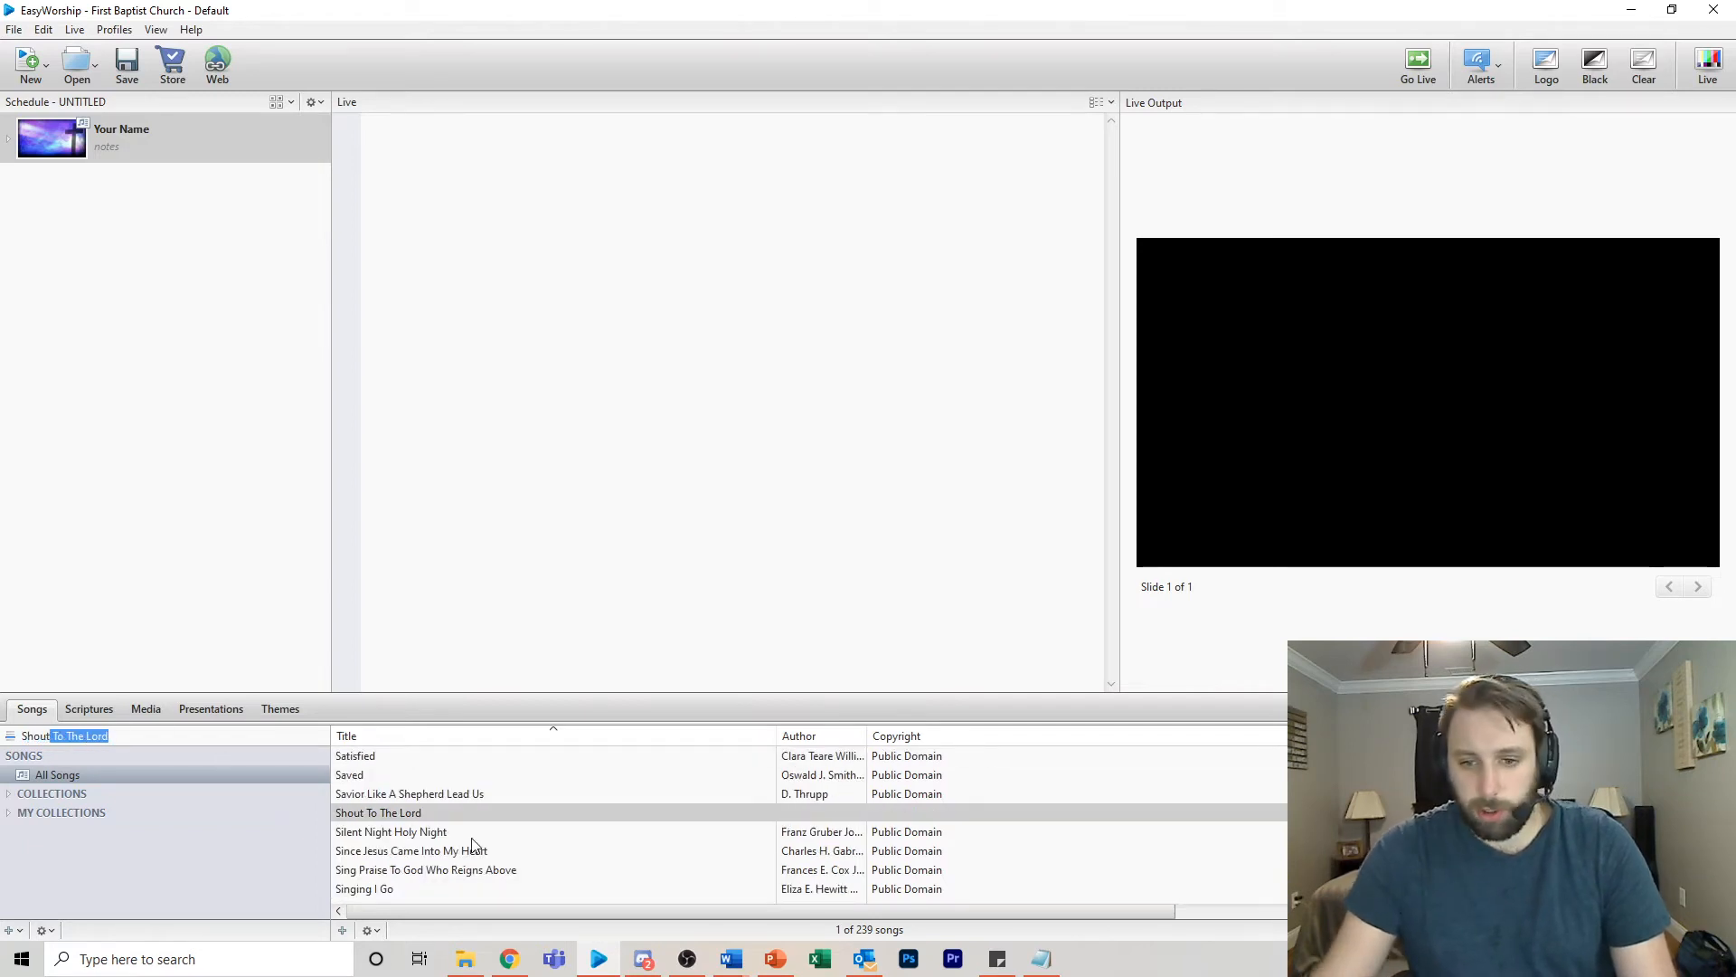
pyautogui.moveTo(470, 812); pyautogui.dragTo(144, 360)
# - Find Hymn 508 in the song library and add its FBC Peekskill Auditorium version to the end of the schedule
pyautogui.click(120, 734)
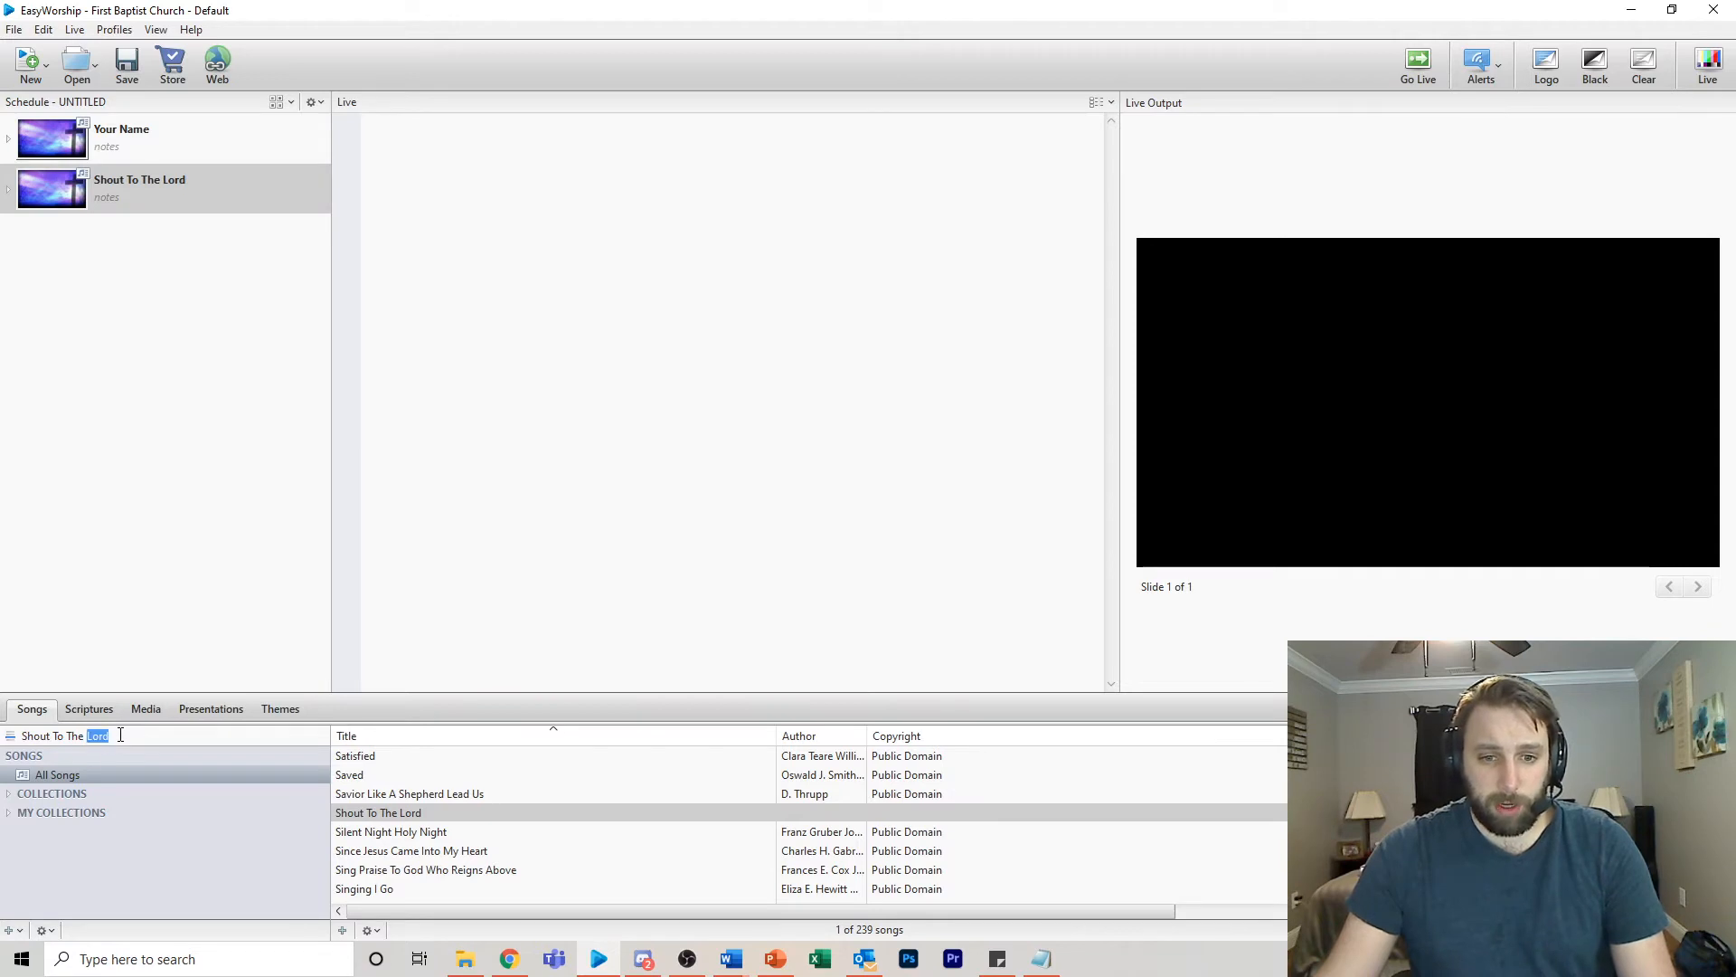
pyautogui.write('Hymn 508 I will Sing')
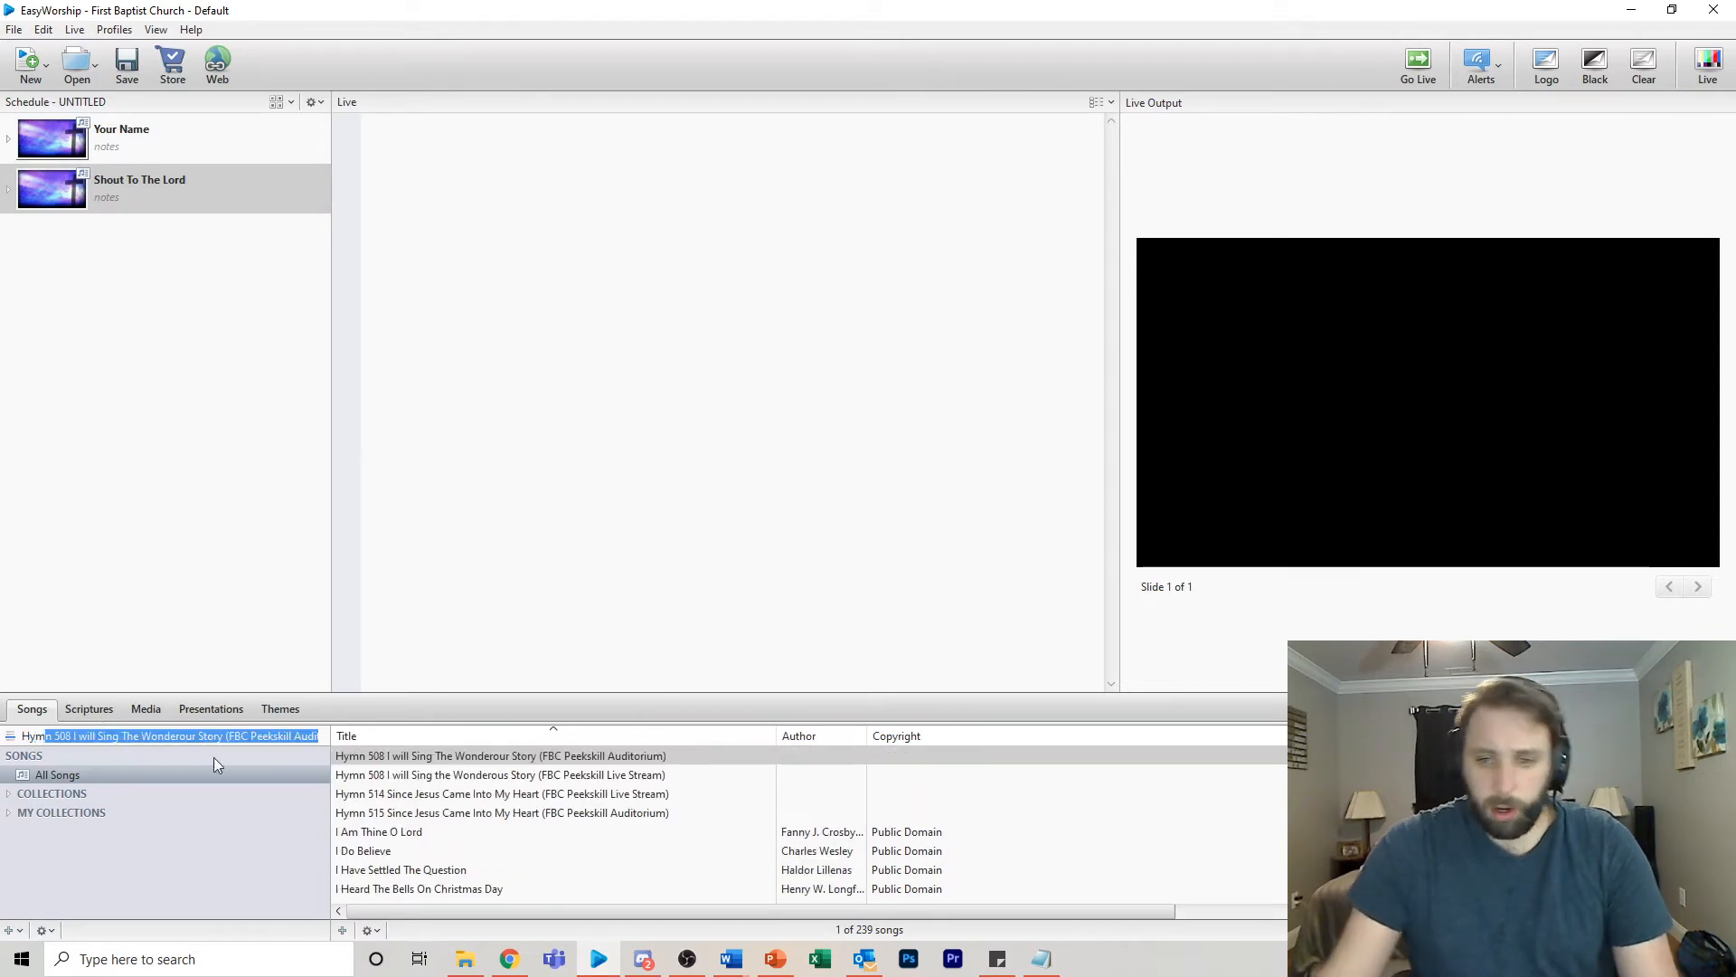
pyautogui.click(407, 755)
pyautogui.moveTo(406, 749); pyautogui.dragTo(177, 364)
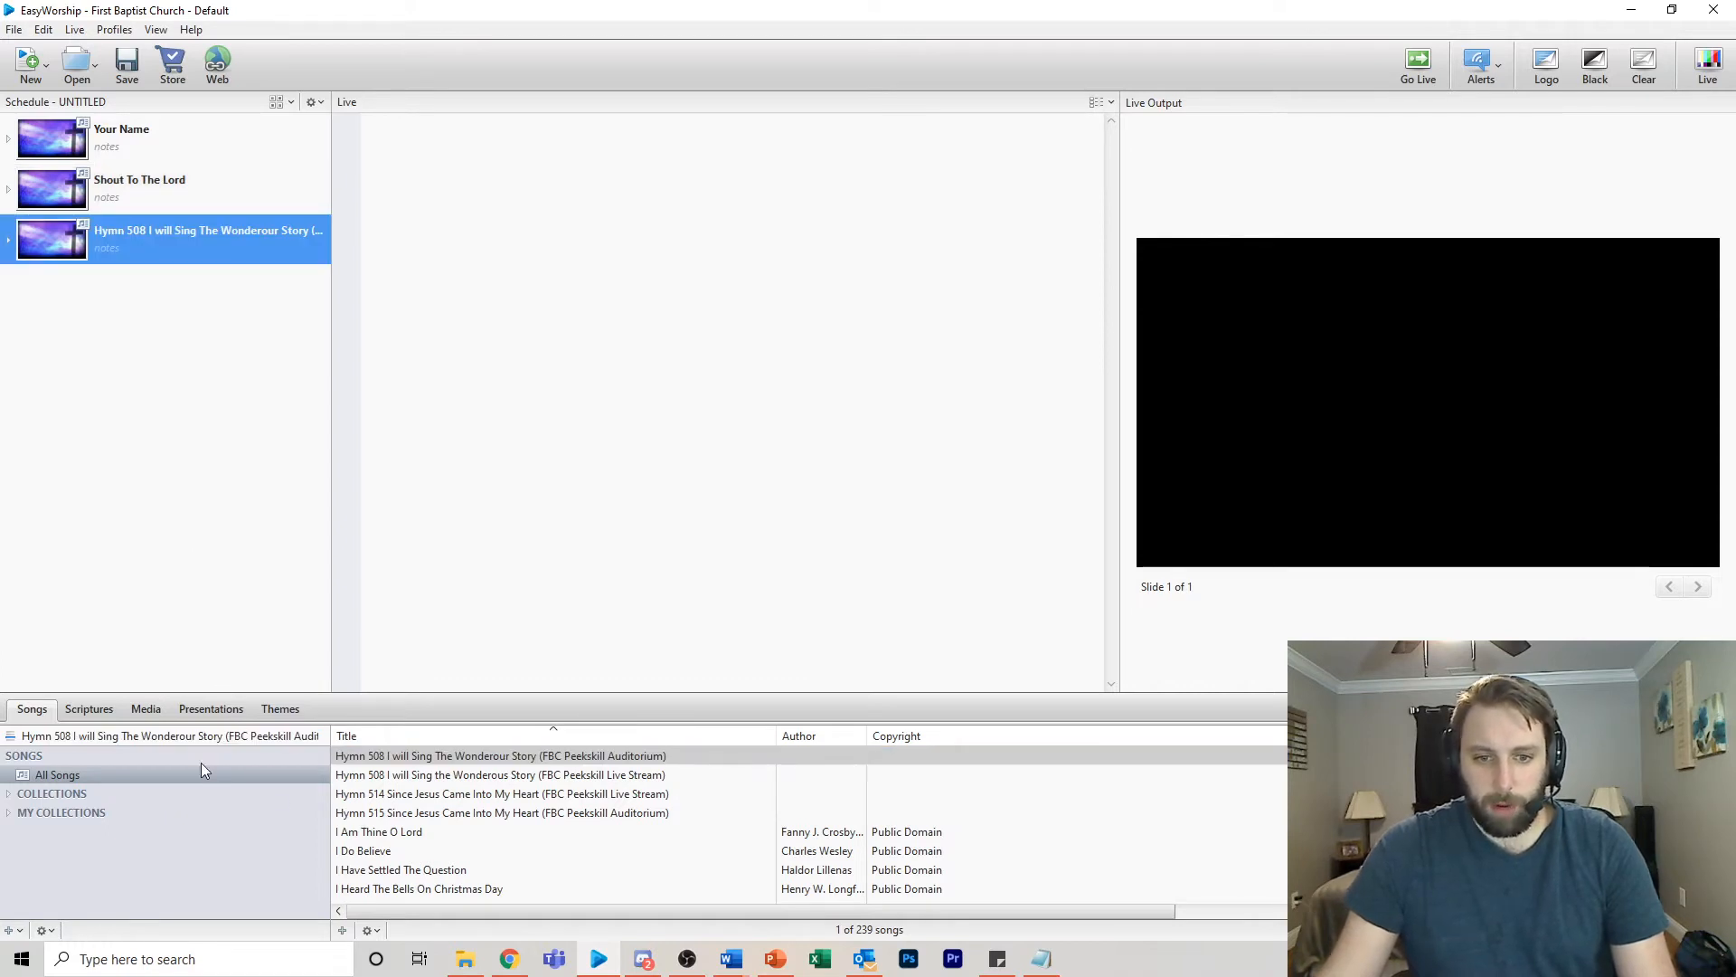
# - Add the presentation "200719 Pastors Sermon Notes Auditorium" and the song "Hymn 515 Since Jesus Came Into My Heart (FBC Peekskill Auditorium)" to the schedule
pyautogui.click(215, 714)
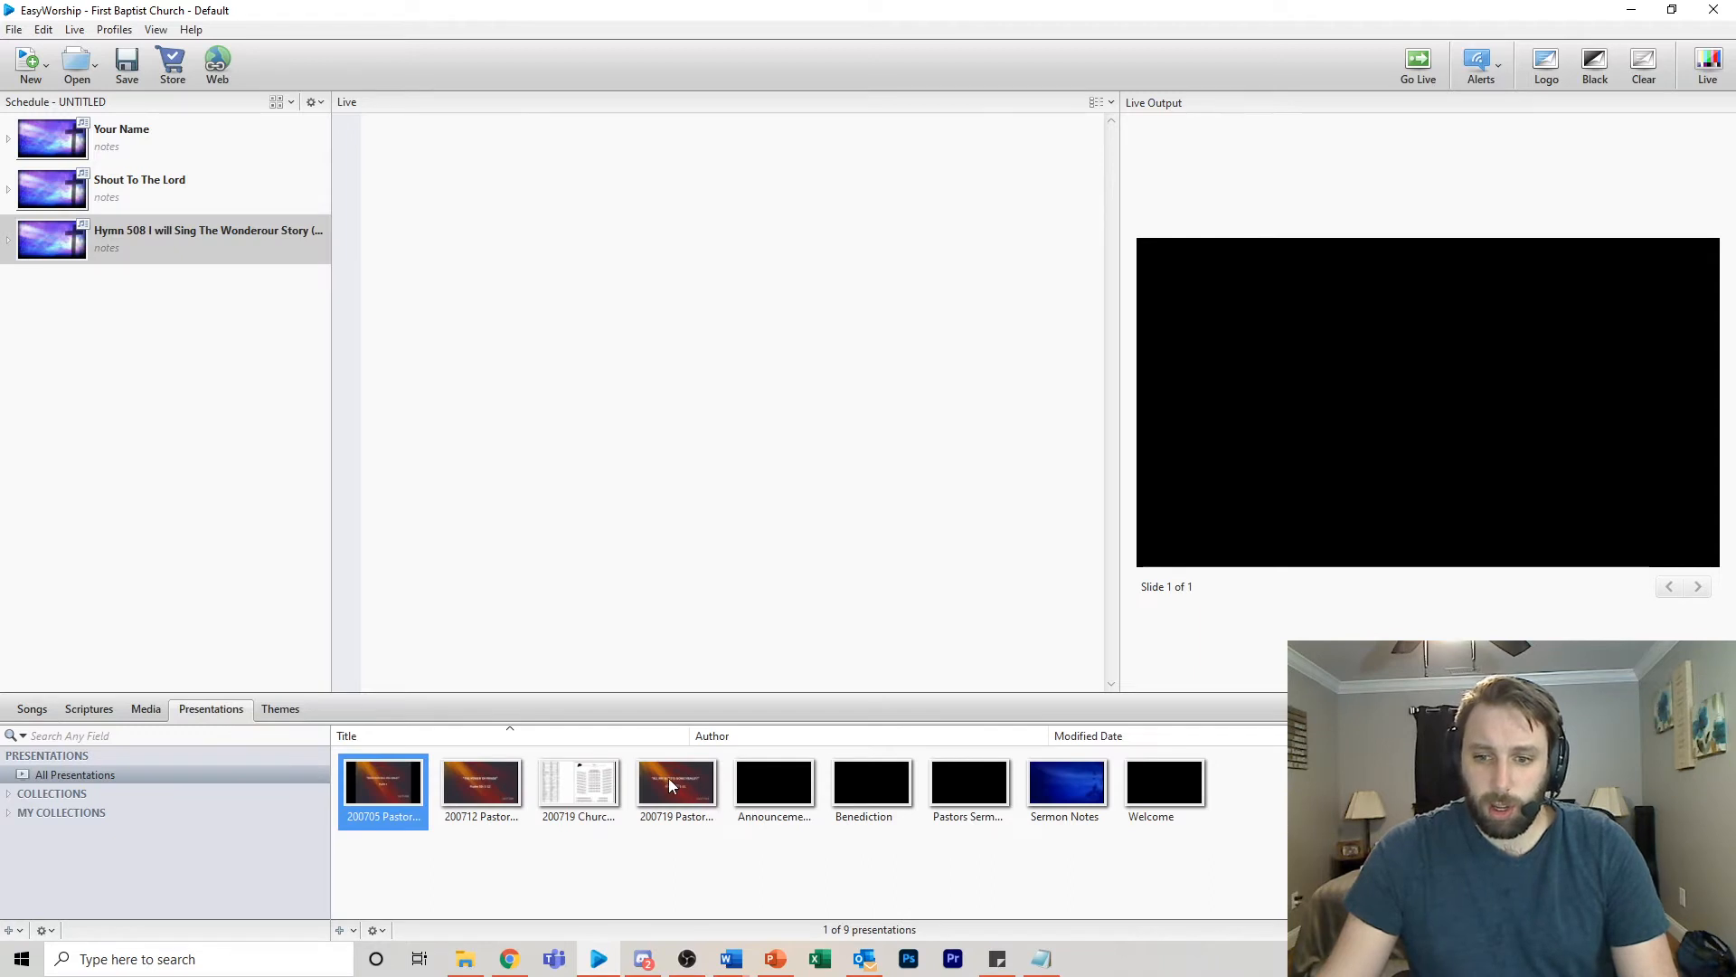
pyautogui.moveTo(672, 785); pyautogui.dragTo(169, 366)
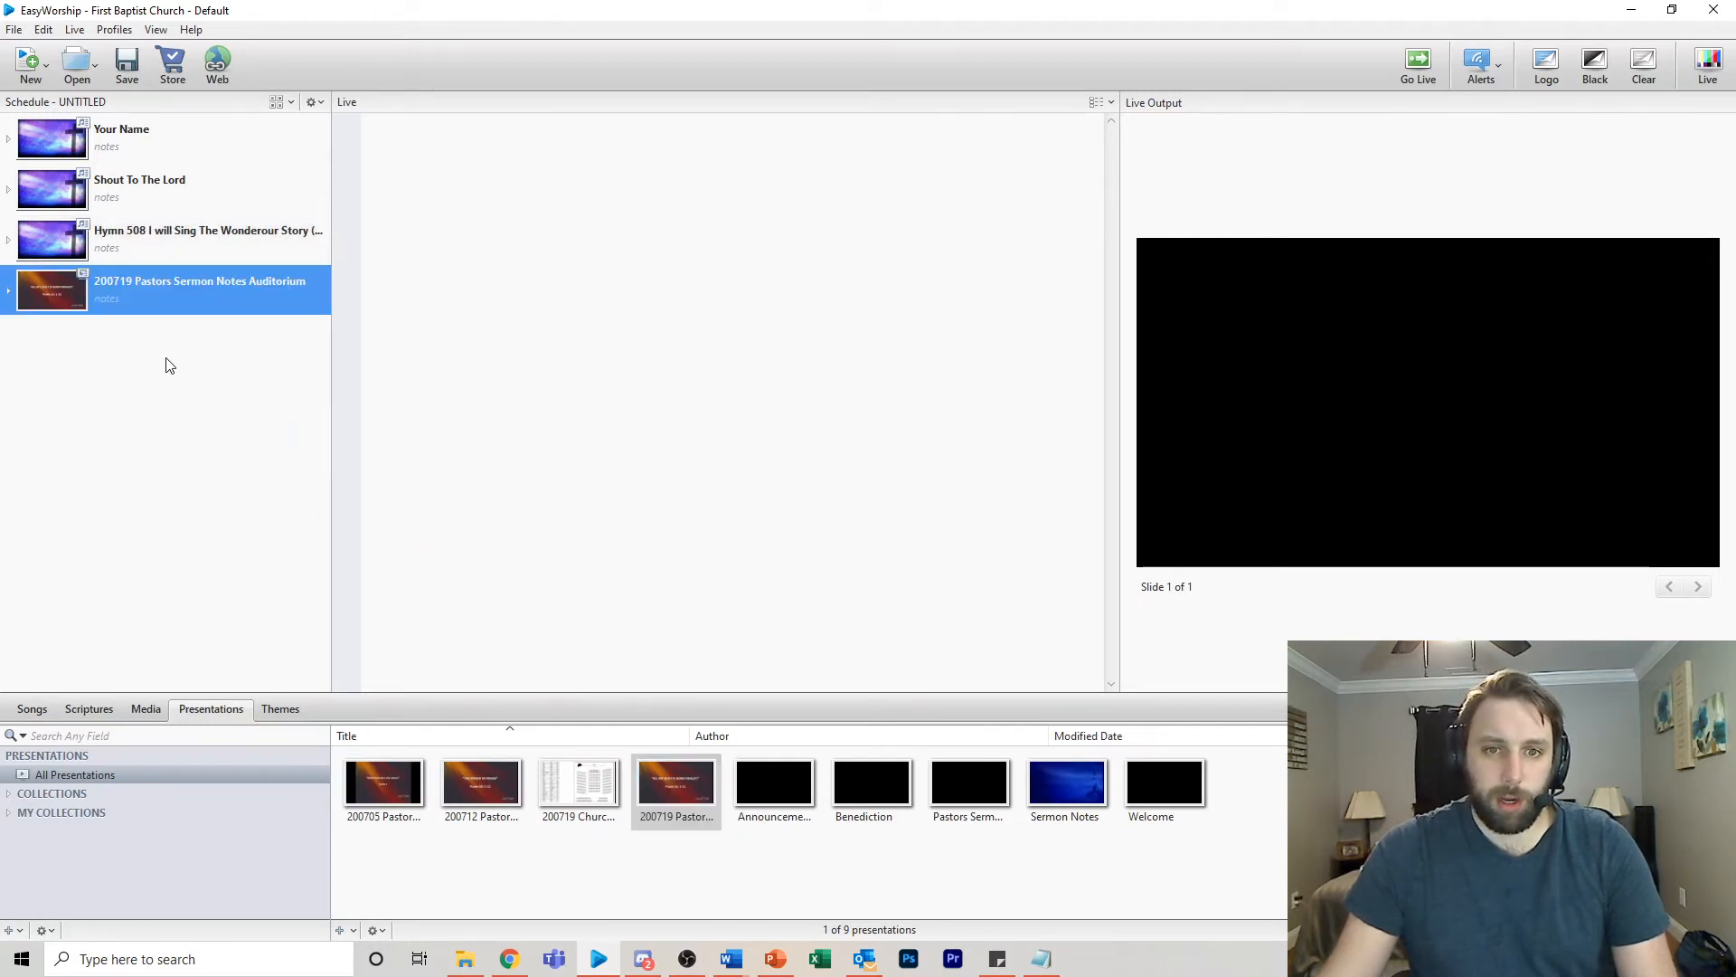
pyautogui.click(34, 714)
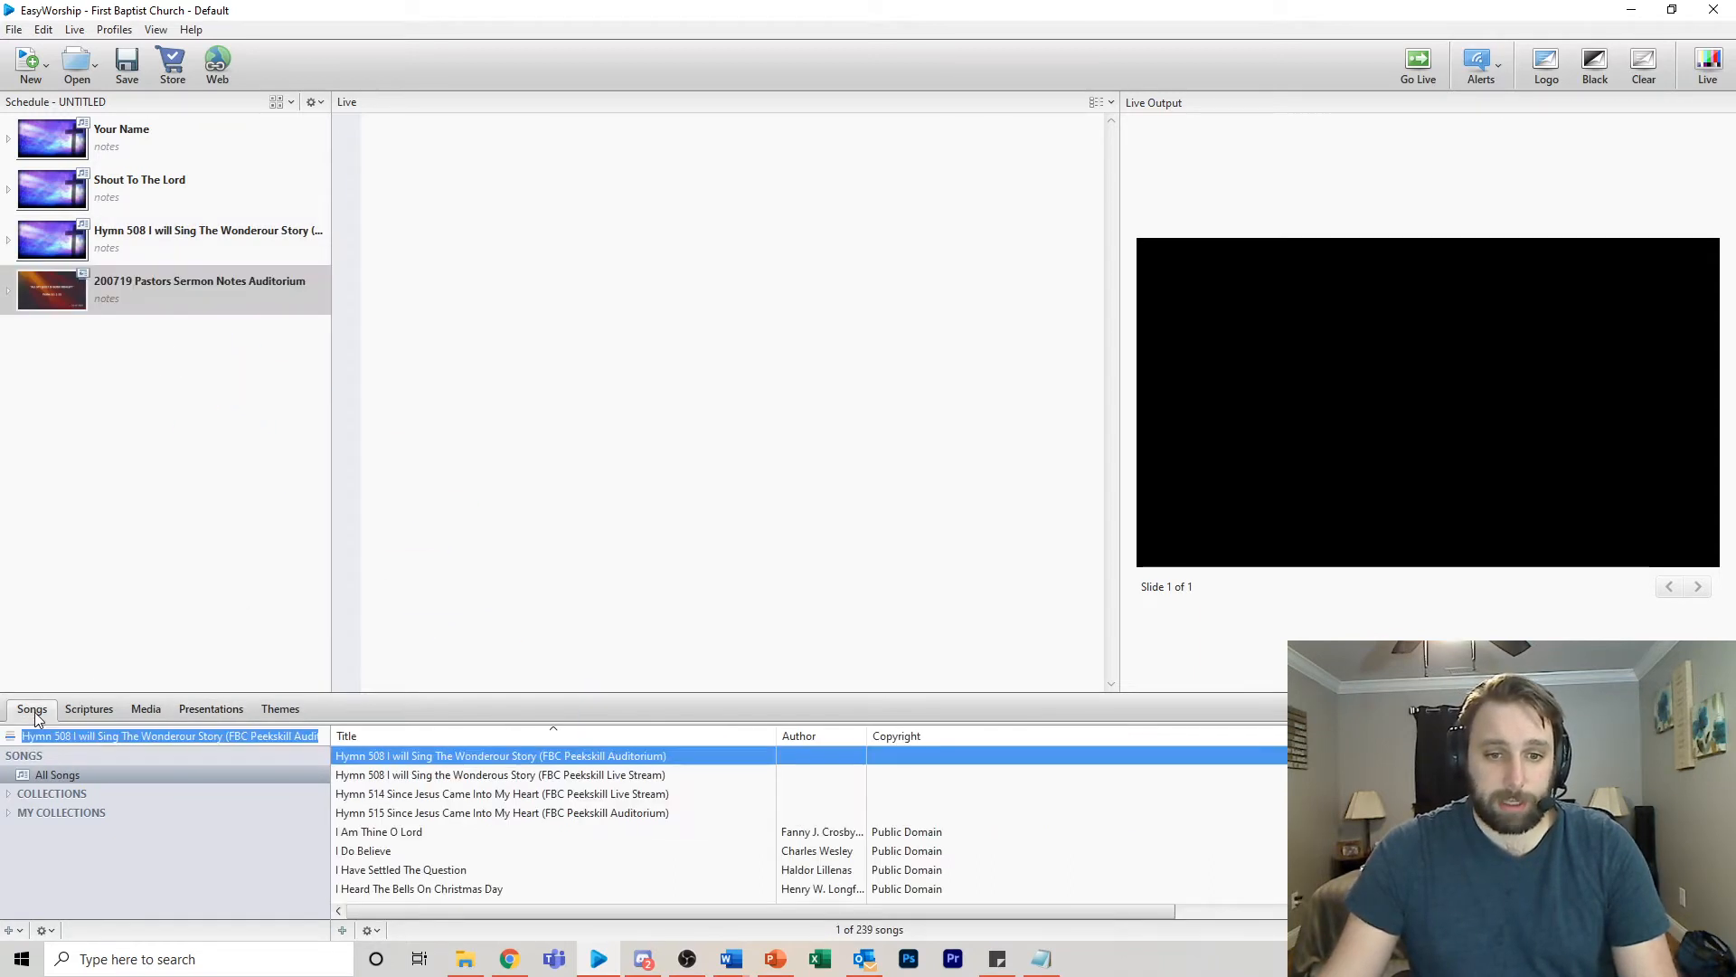
pyautogui.moveTo(439, 814); pyautogui.dragTo(53, 422)
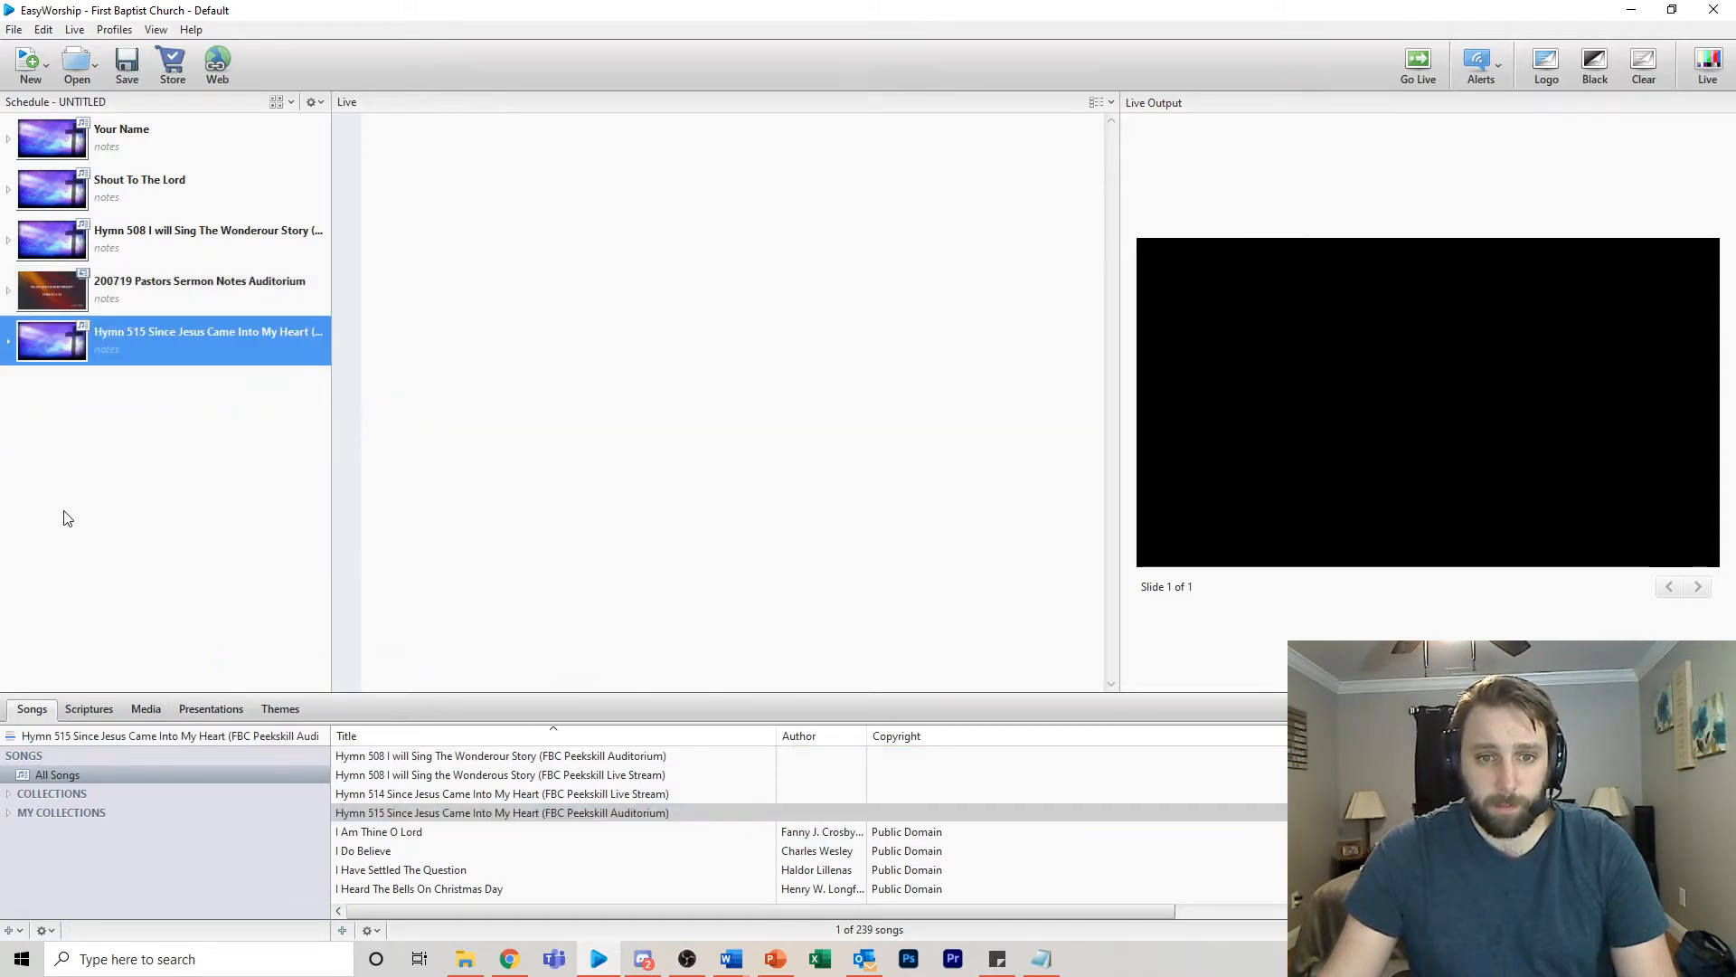
# - Send "Your Name" live and step through its lyrics to slide 5, going back one slide along the way
pyautogui.click(70, 145)
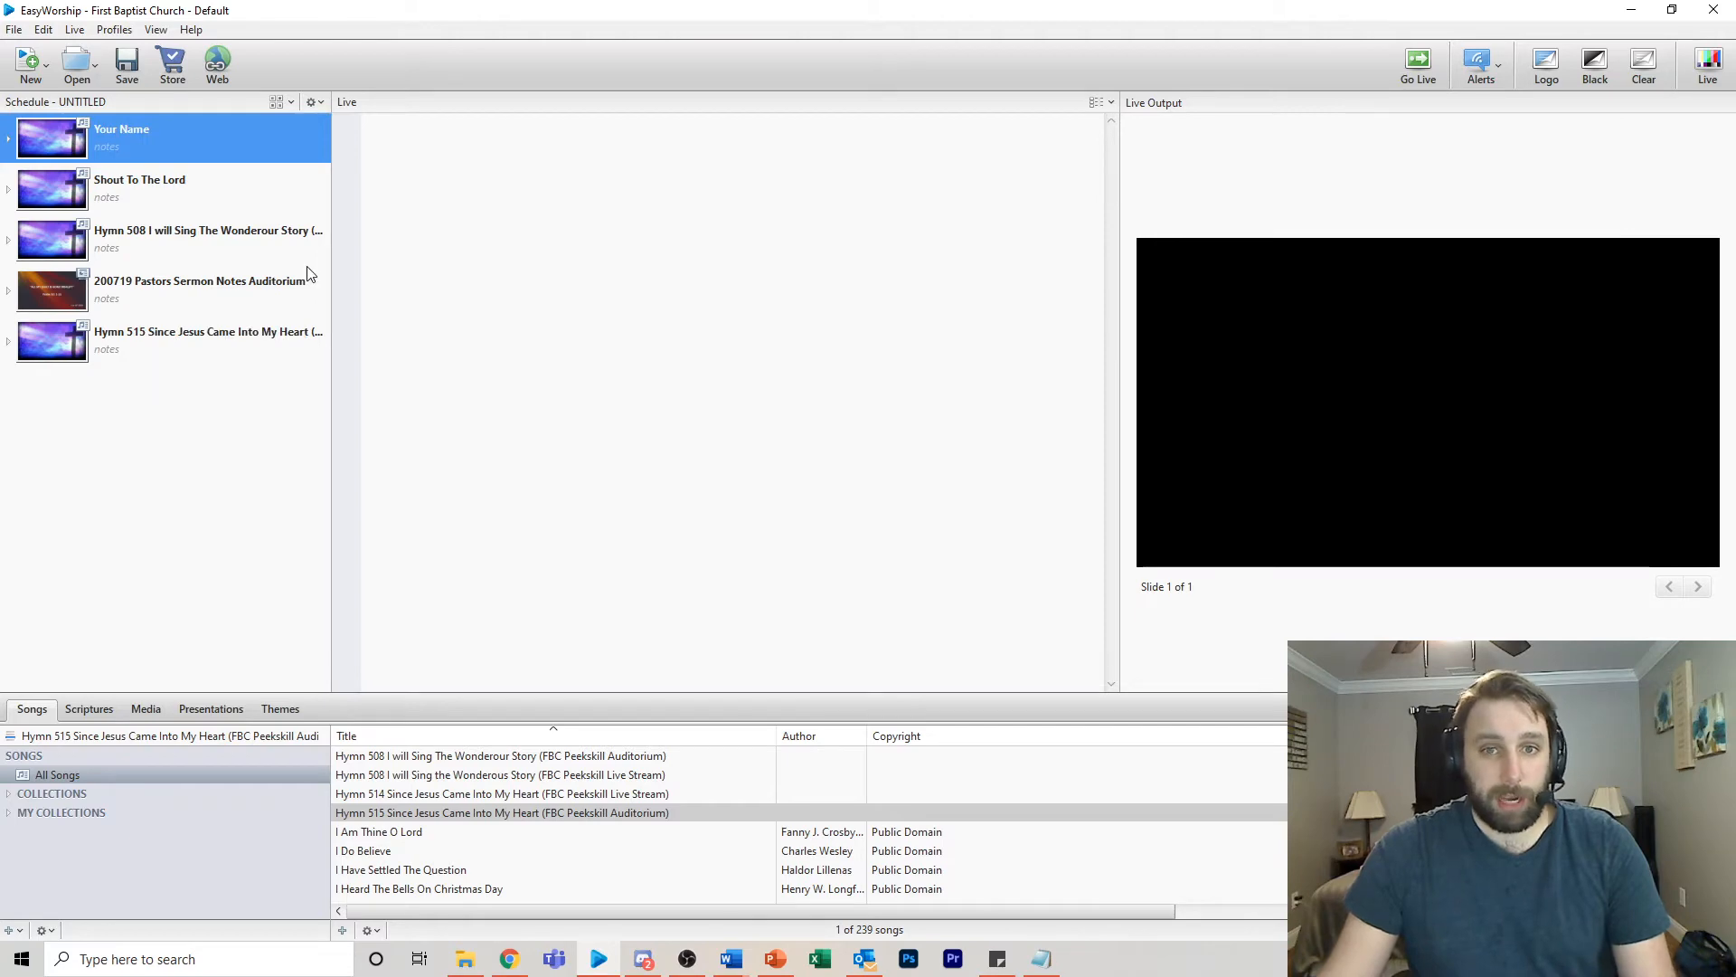
pyautogui.click(1417, 63)
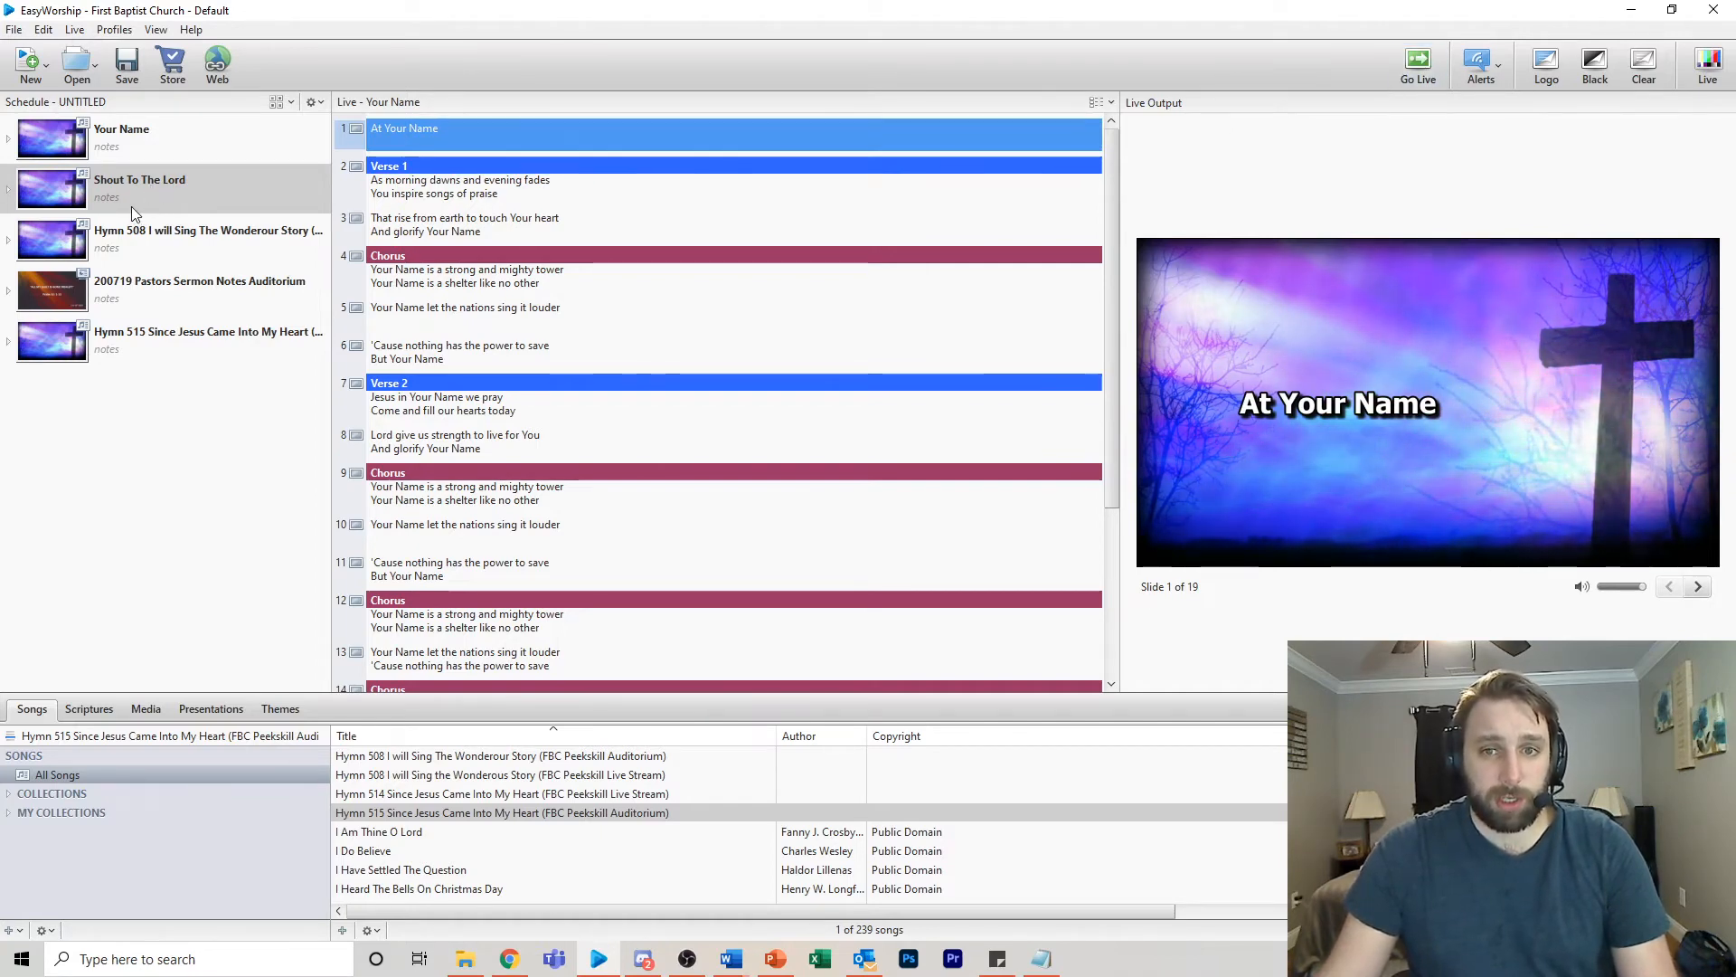
pyautogui.press('Down')
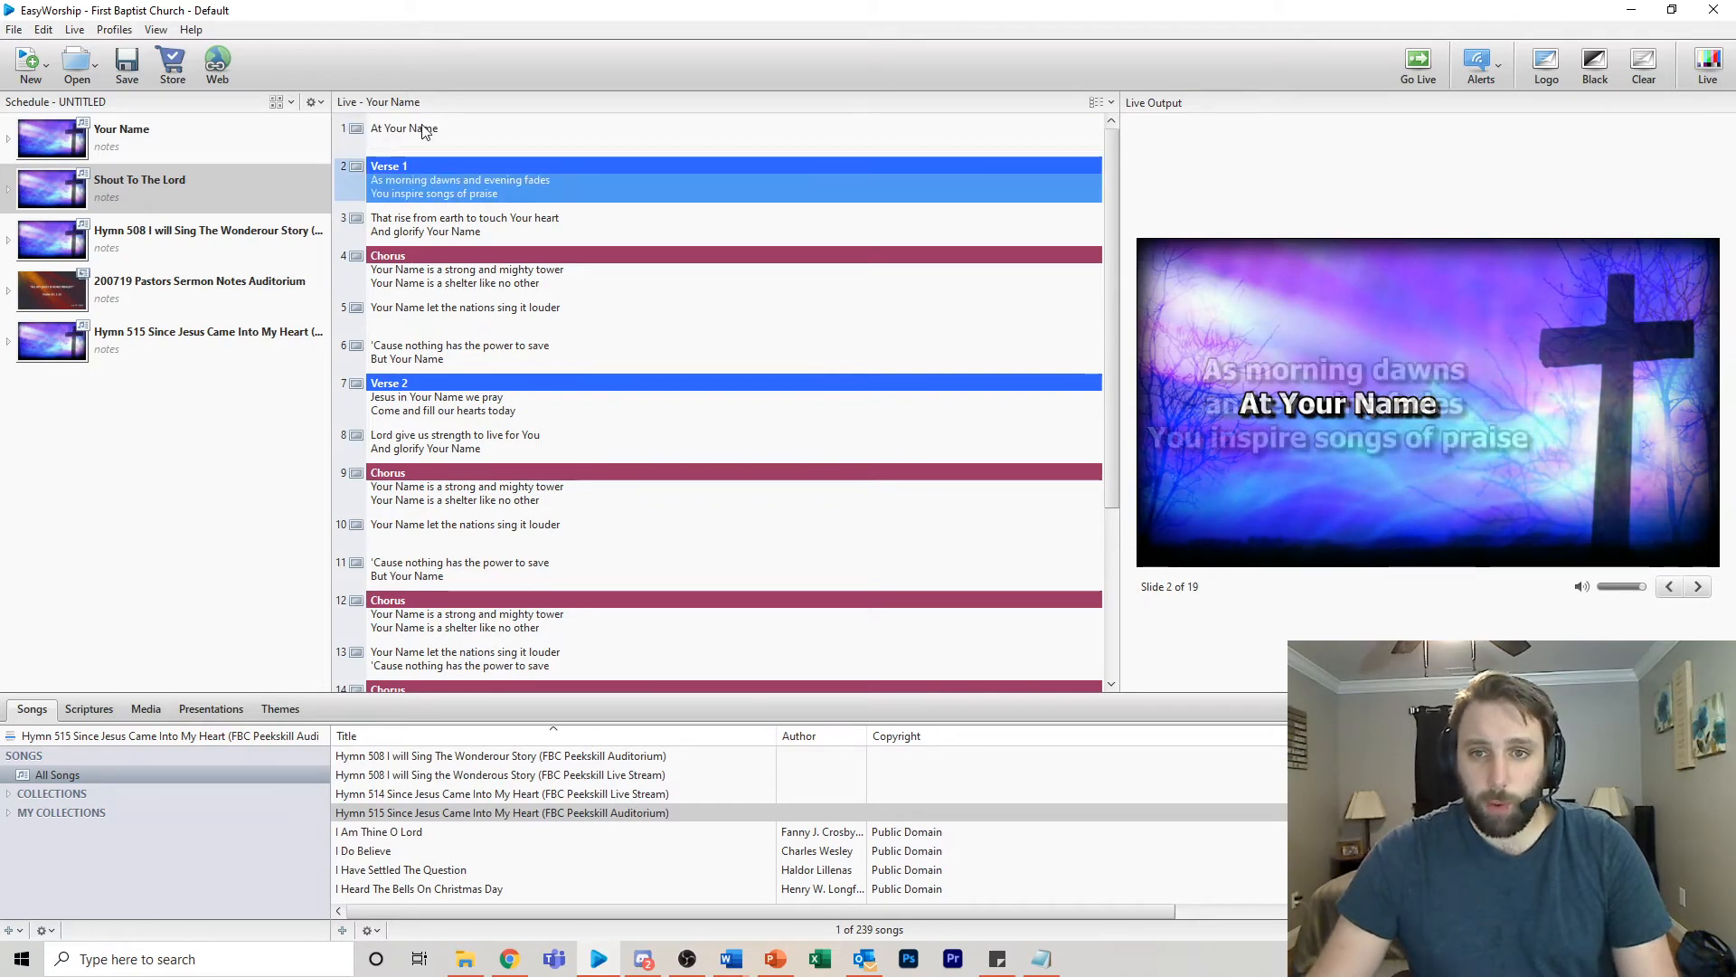
pyautogui.press('Down')
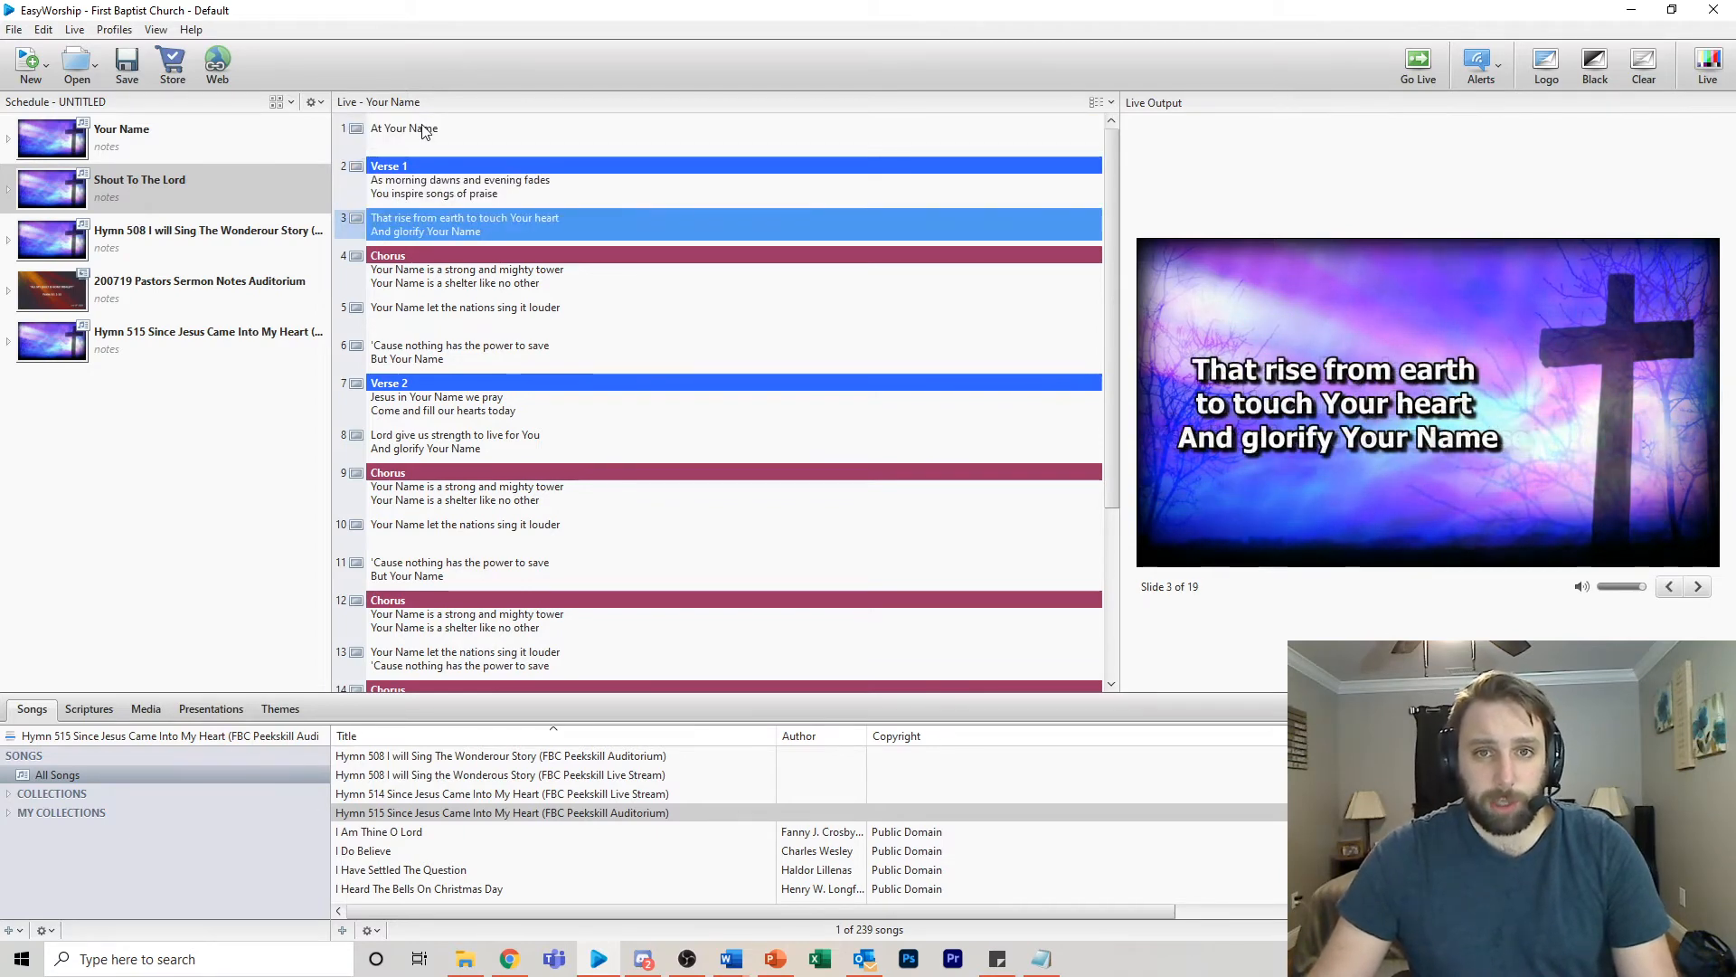
pyautogui.press('Down')
pyautogui.press('Down')
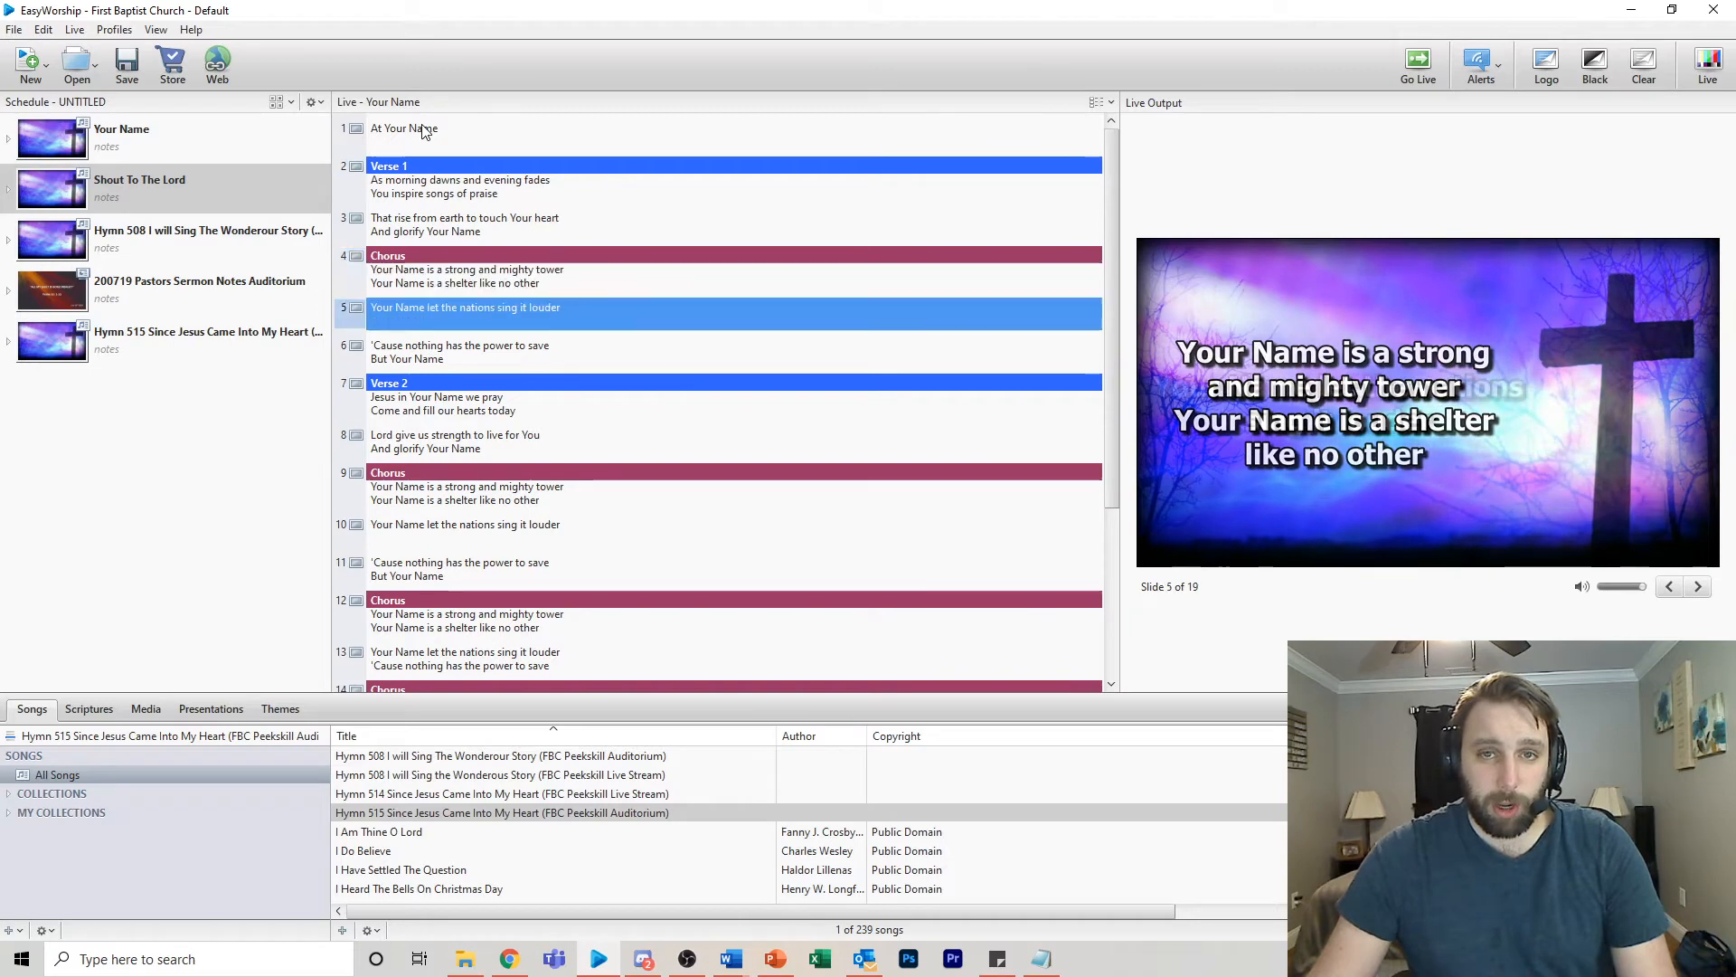
pyautogui.press('Up')
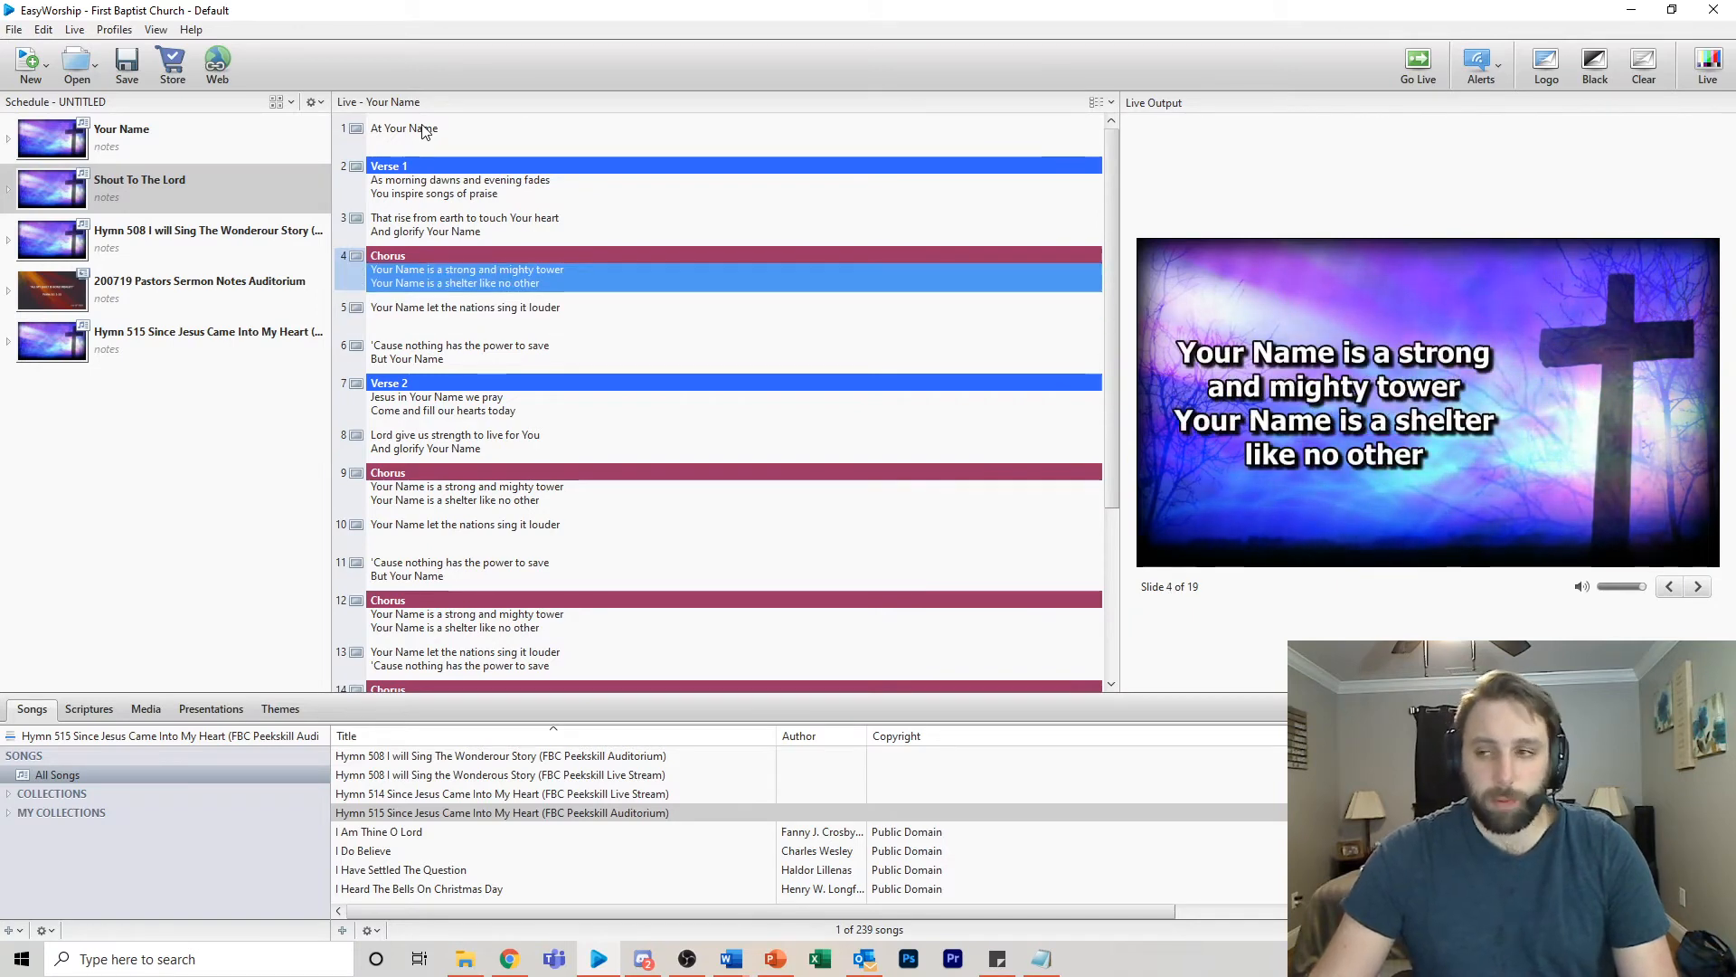
pyautogui.press('Down')
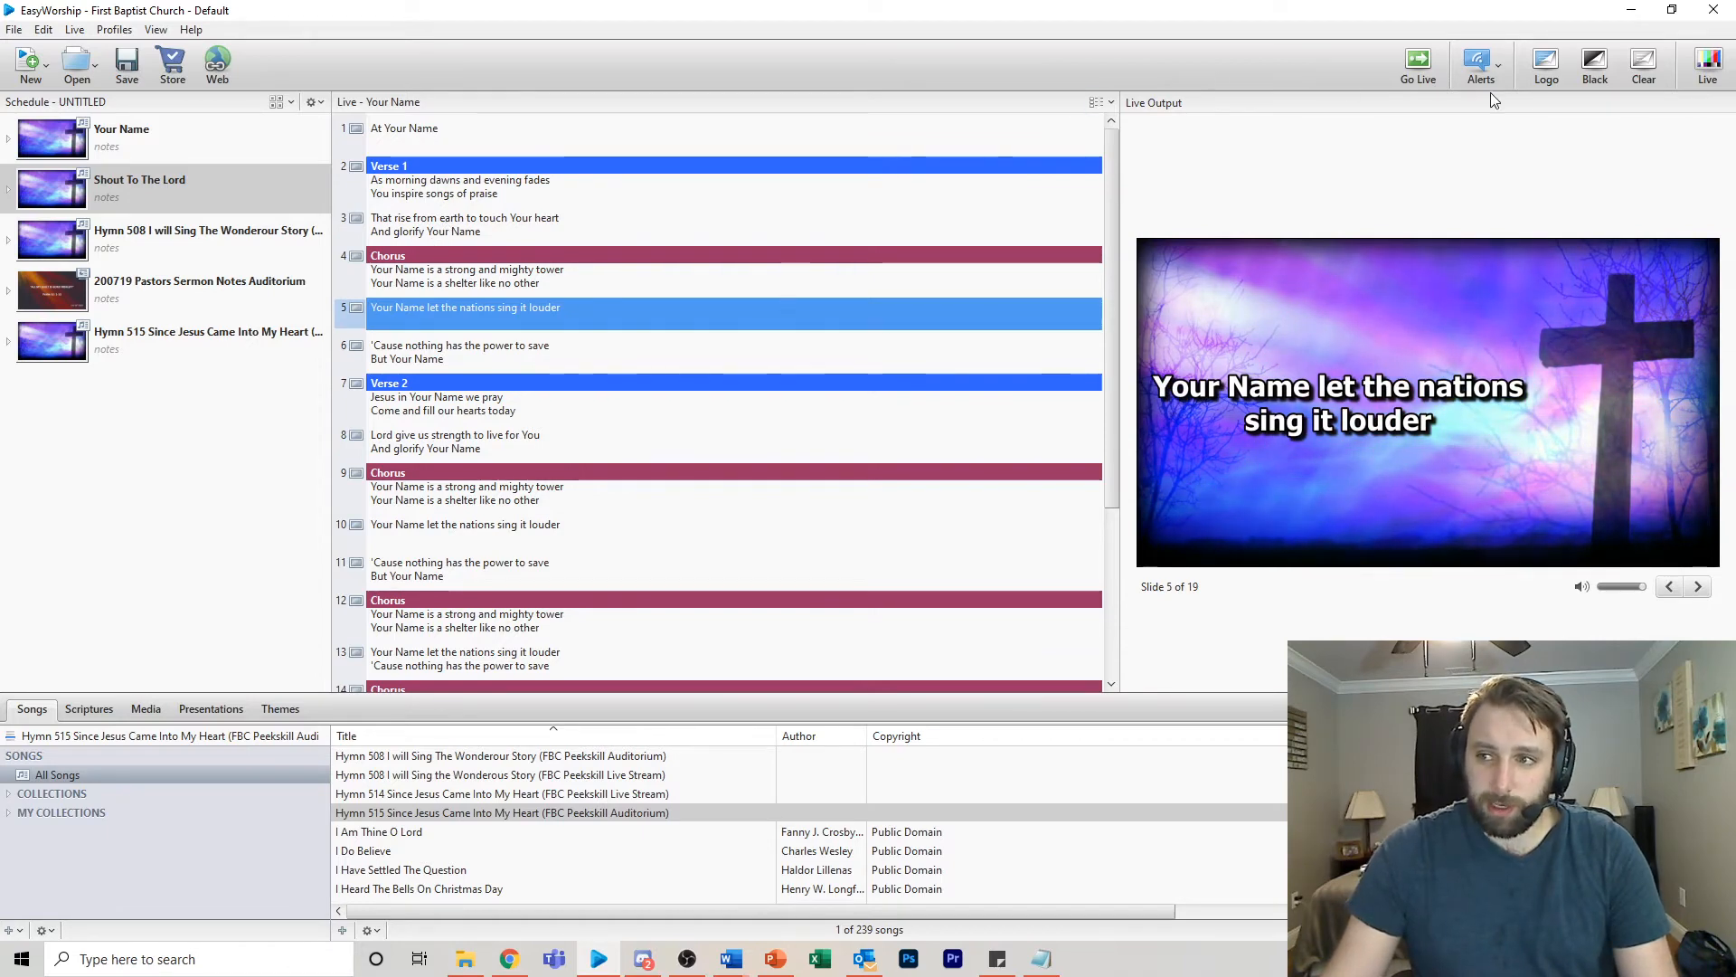
# - Send the next two schedule items live in turn, "Shout To The Lord" followed by Hymn 508
pyautogui.click(1420, 68)
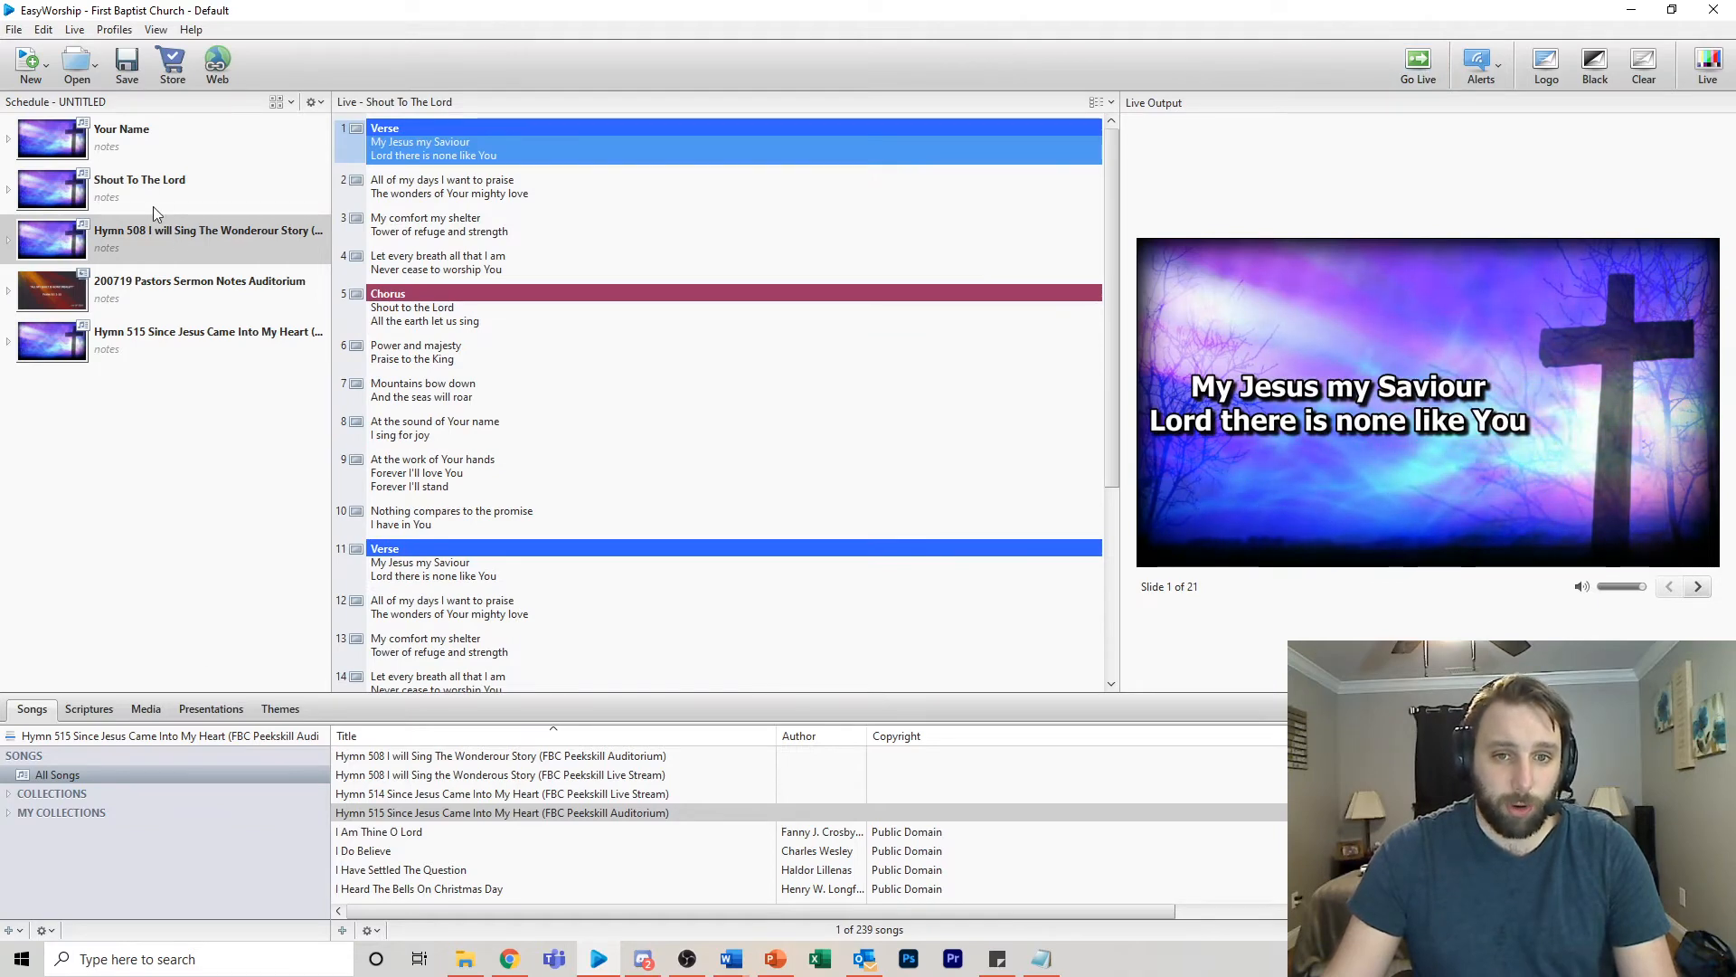
pyautogui.click(1417, 80)
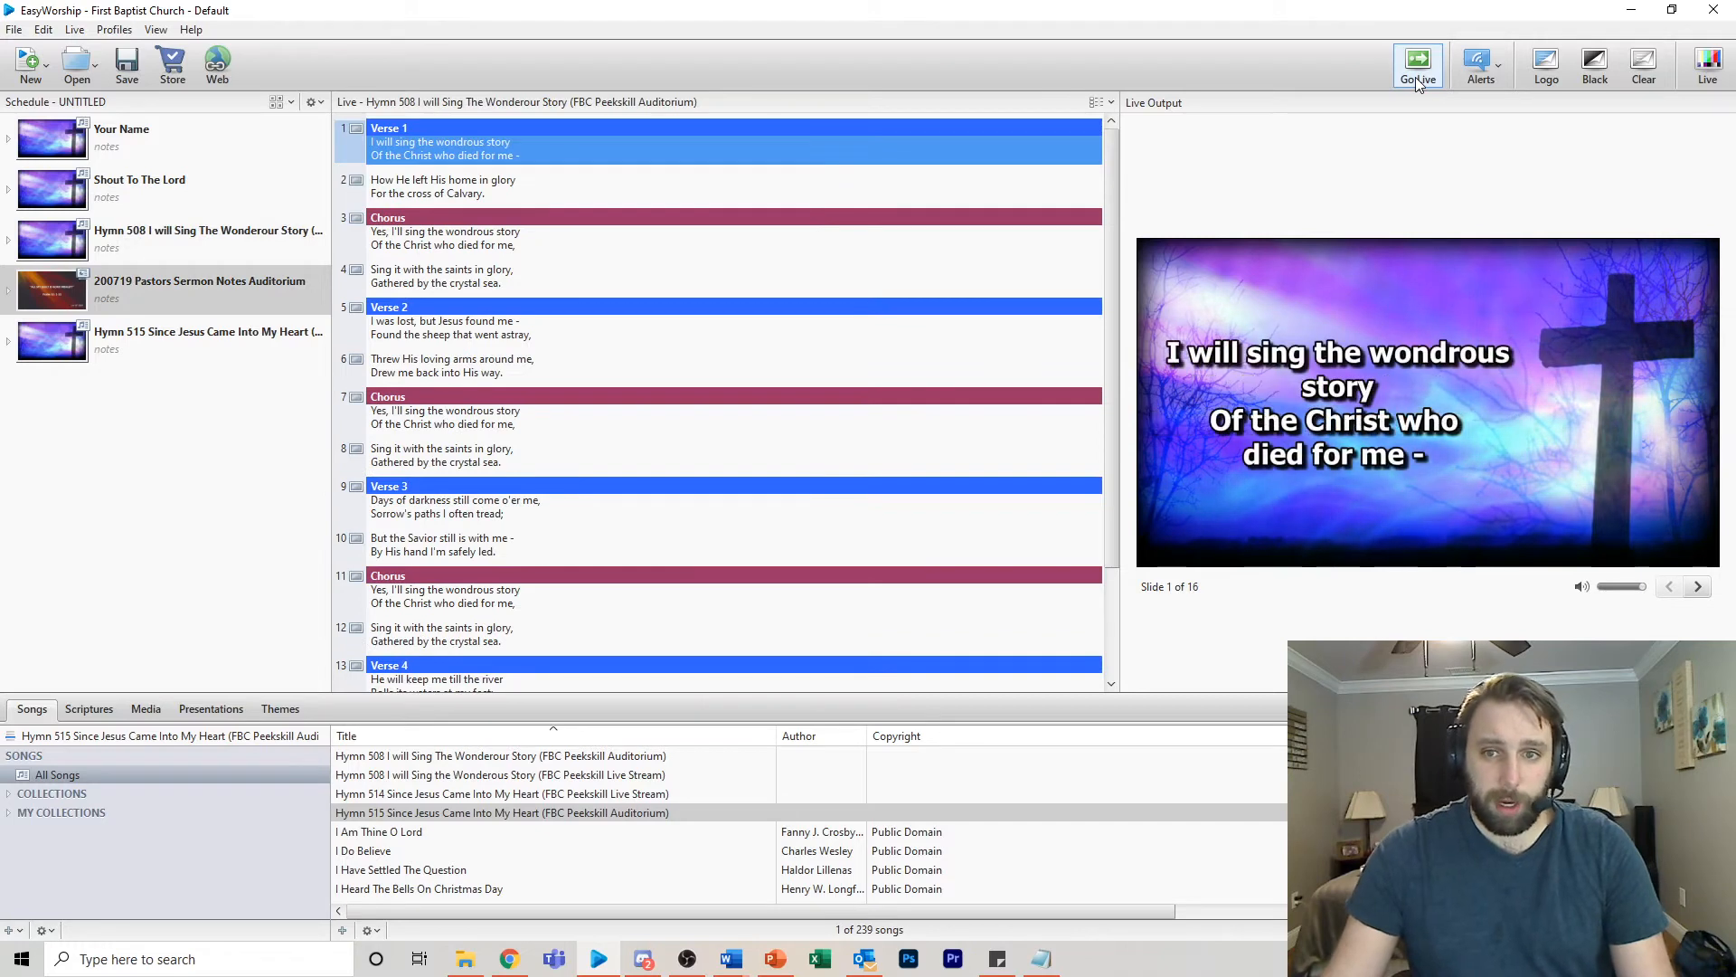
# - Send the 200719 Pastors Sermon Notes Auditorium presentation live and advance it to slide 5
pyautogui.click(1417, 80)
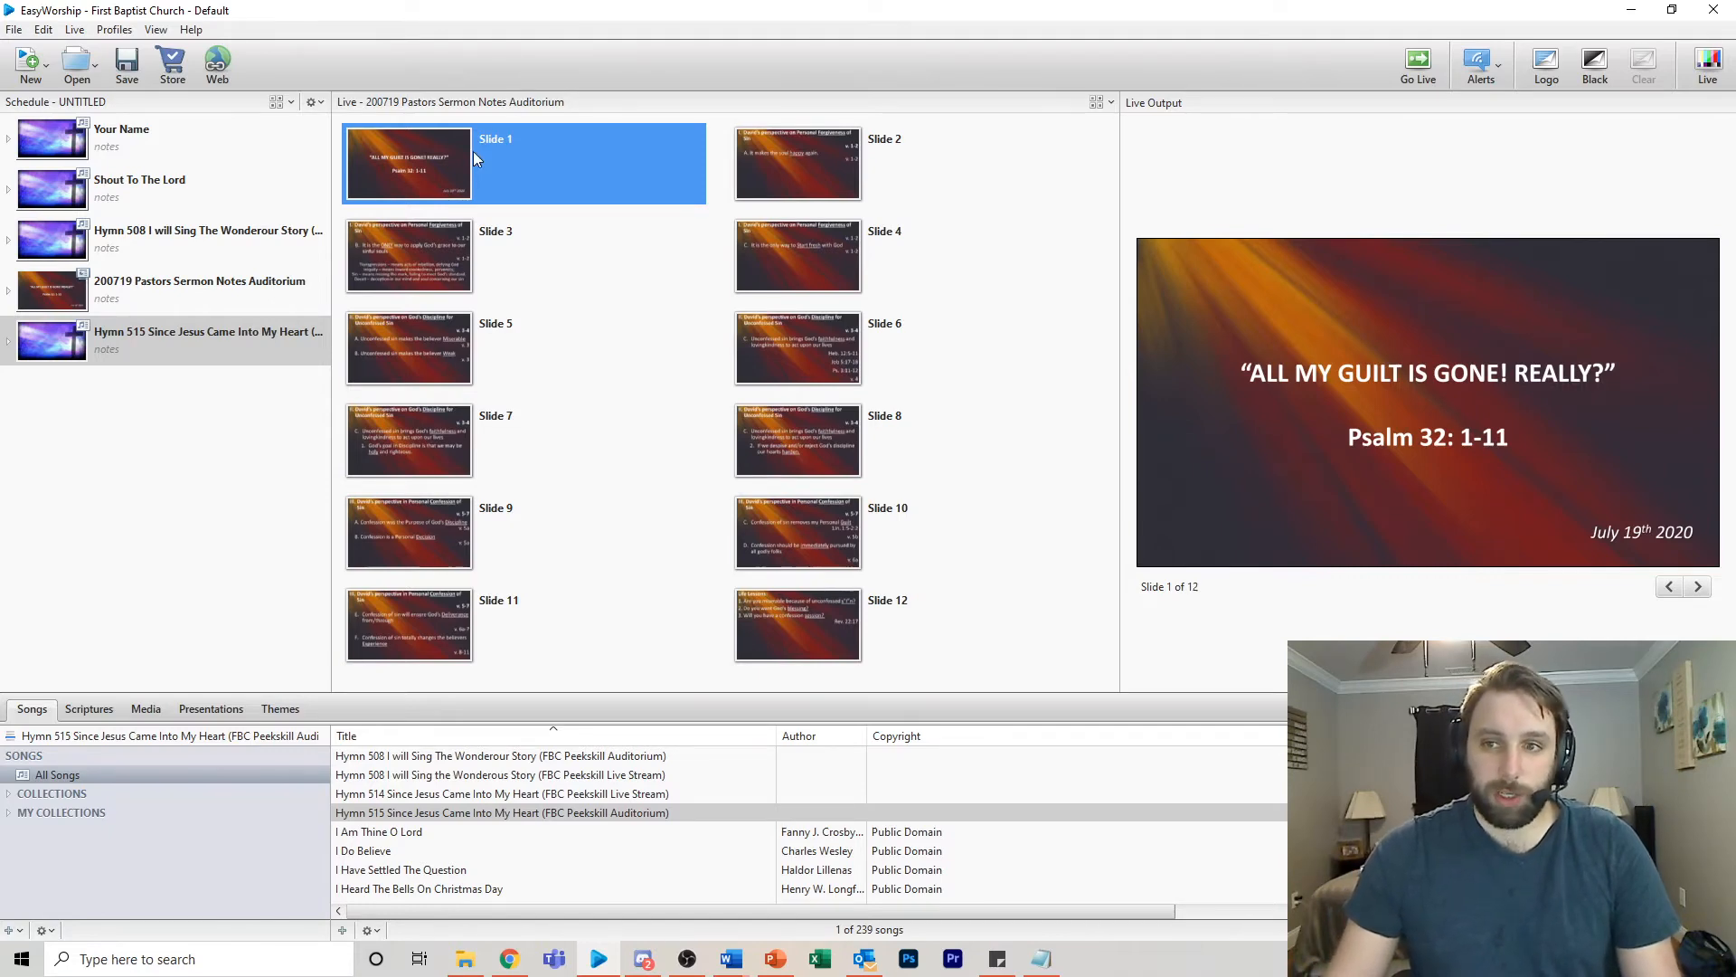
pyautogui.press('Right')
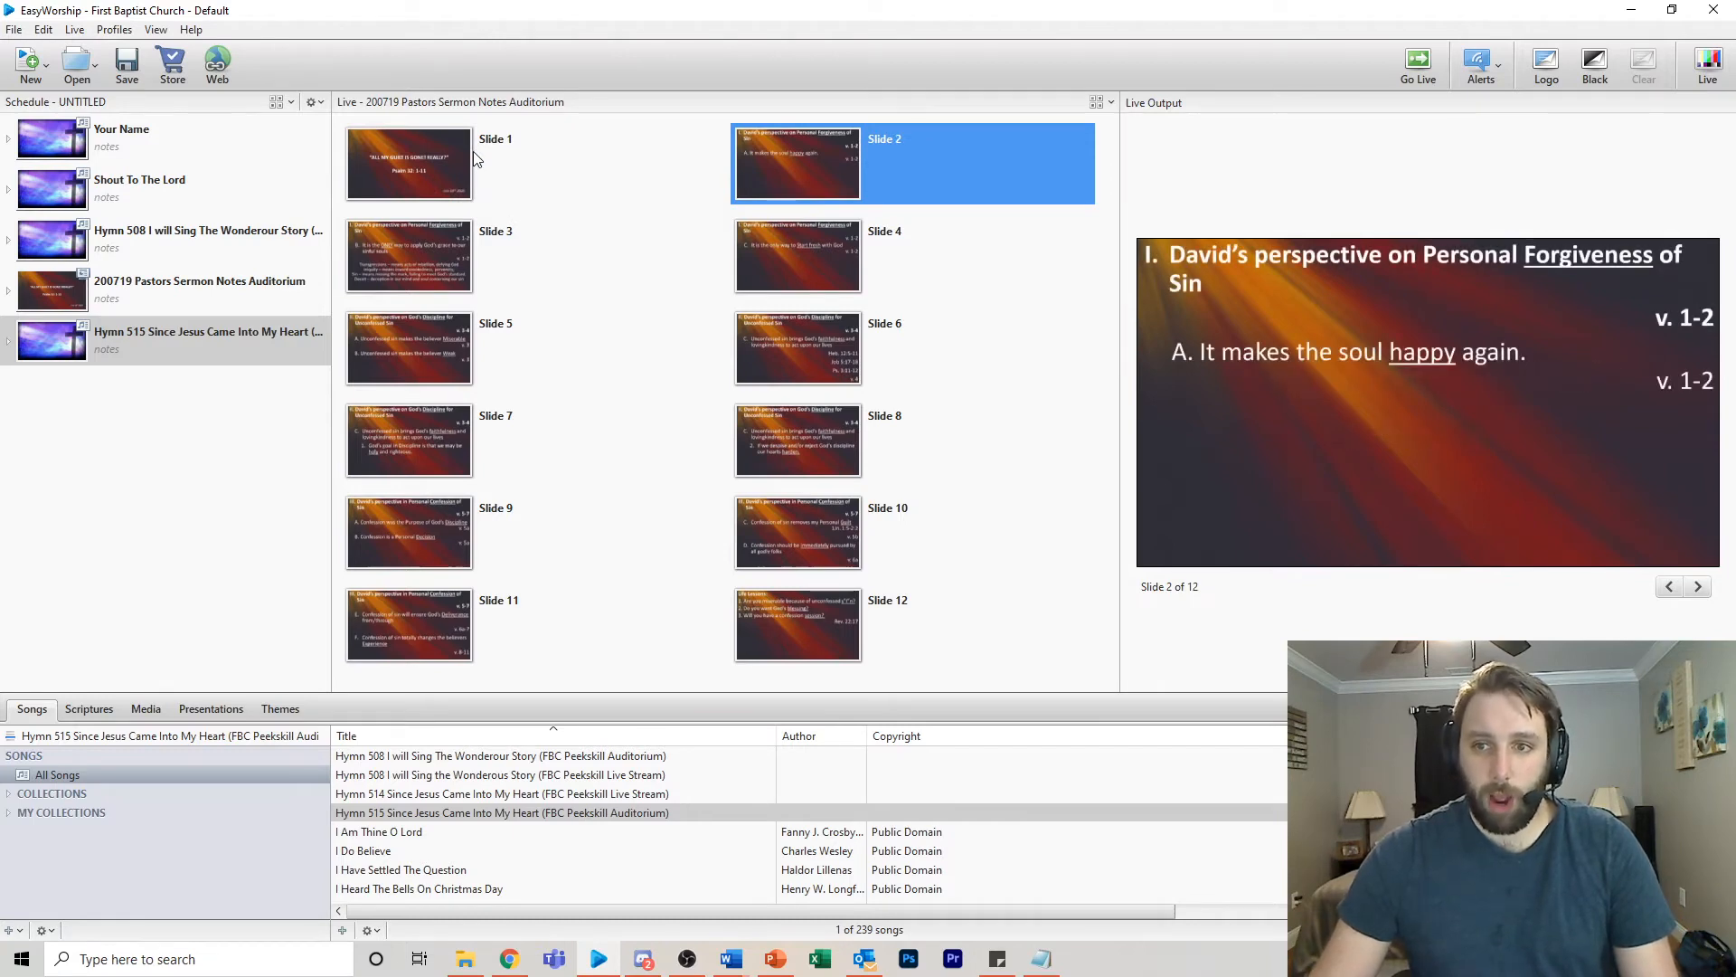
pyautogui.press('Right')
pyautogui.press('Right')
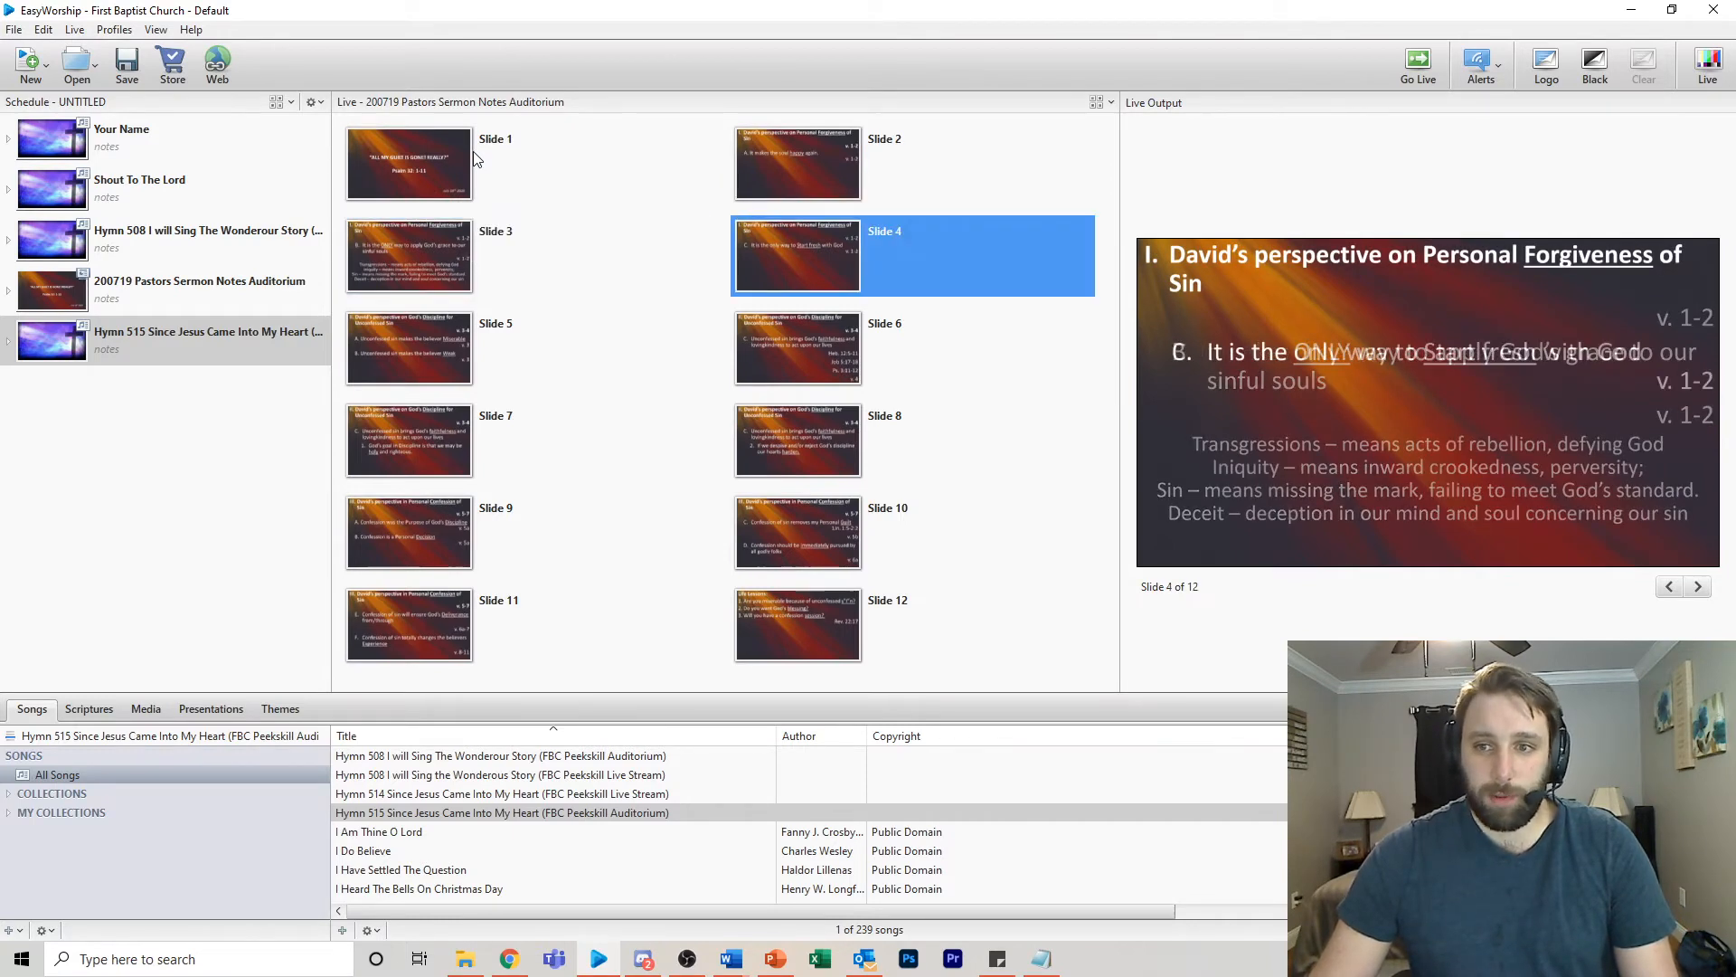
pyautogui.press('Right')
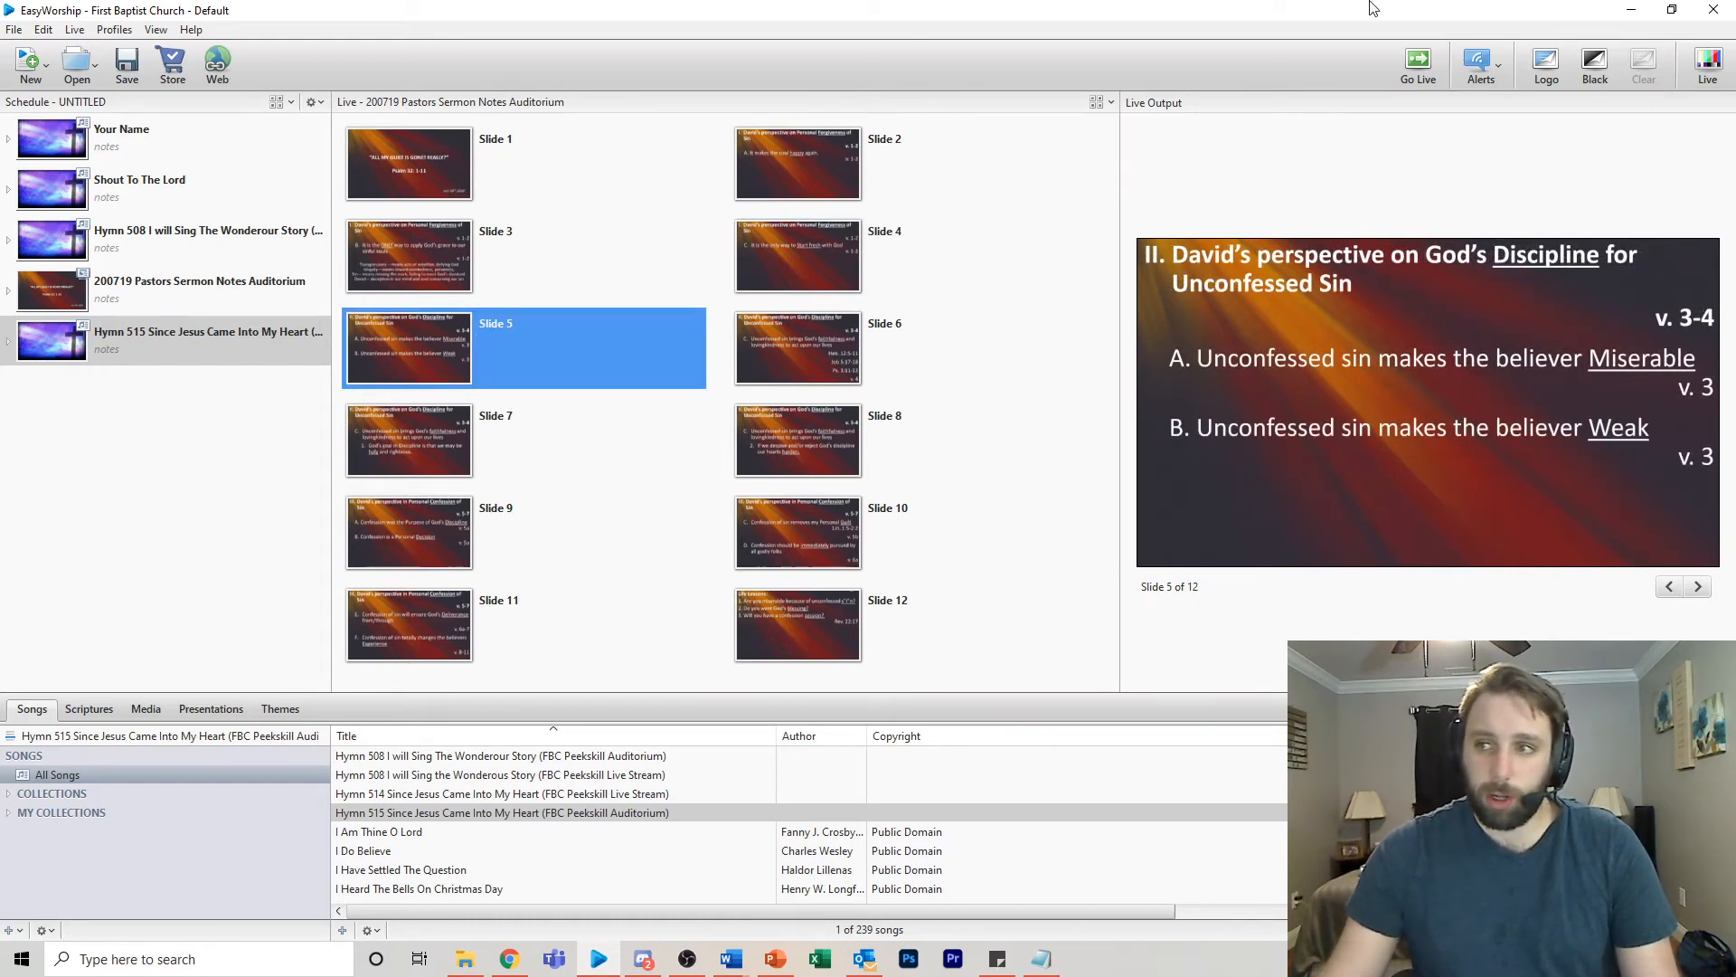
# - Send Hymn 515 live, show its second slide and return to slide 1
pyautogui.click(1419, 70)
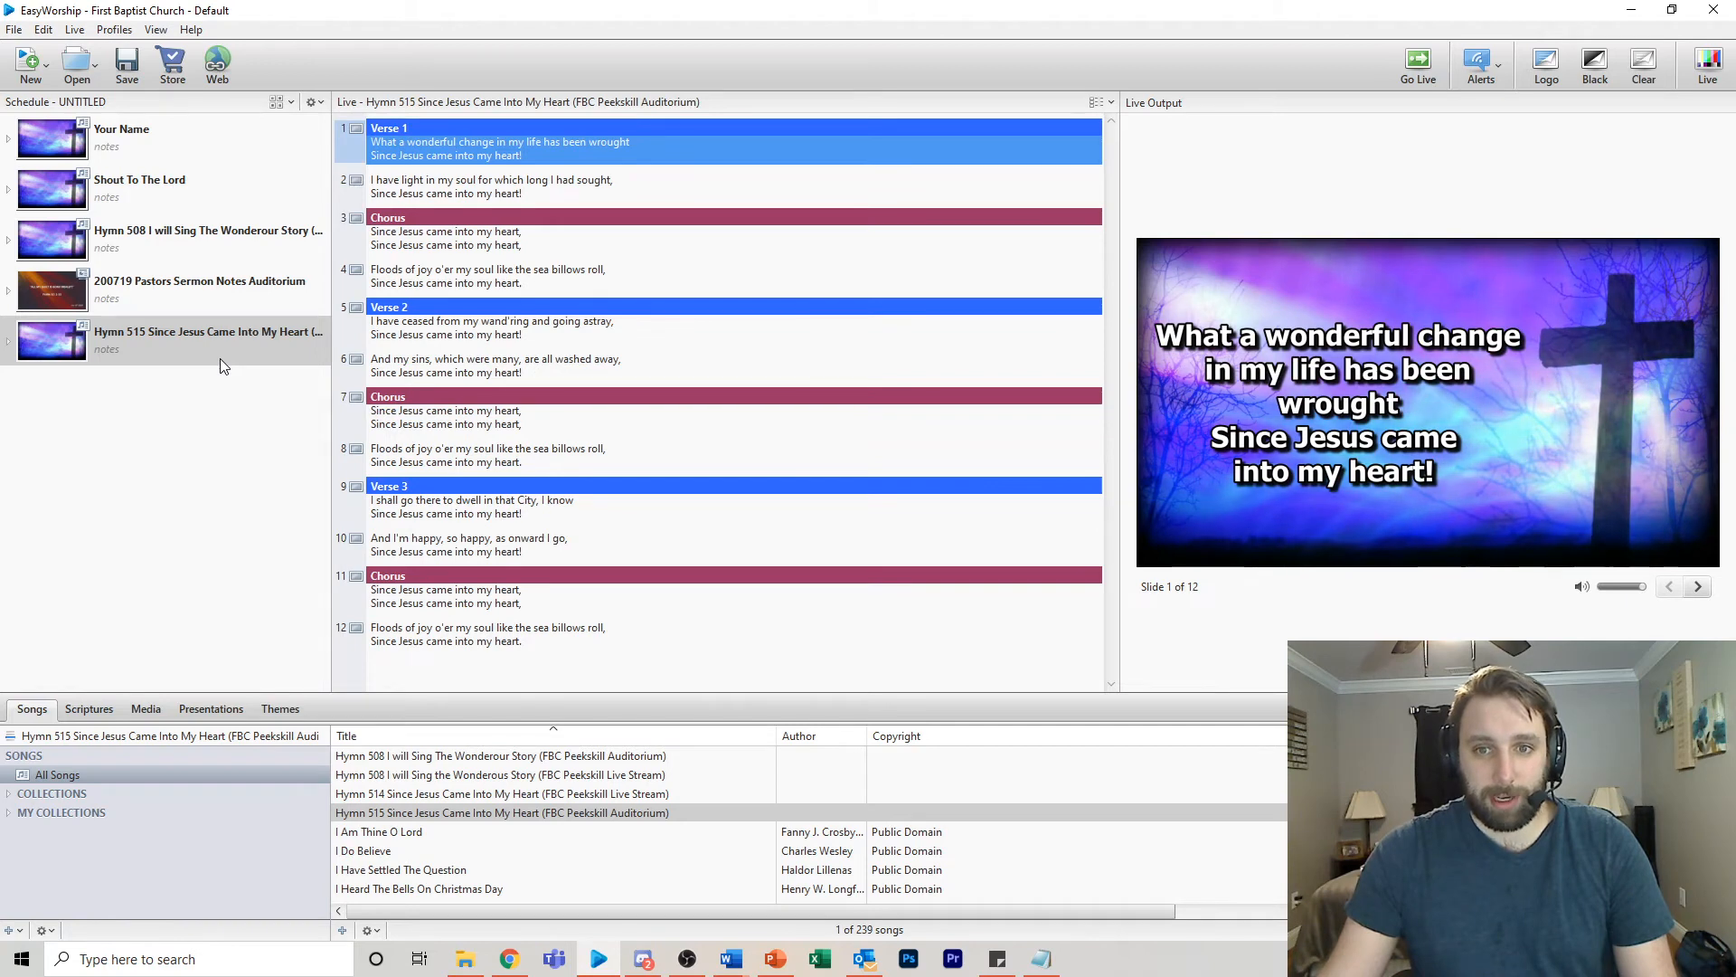
pyautogui.click(501, 167)
pyautogui.press('Up')
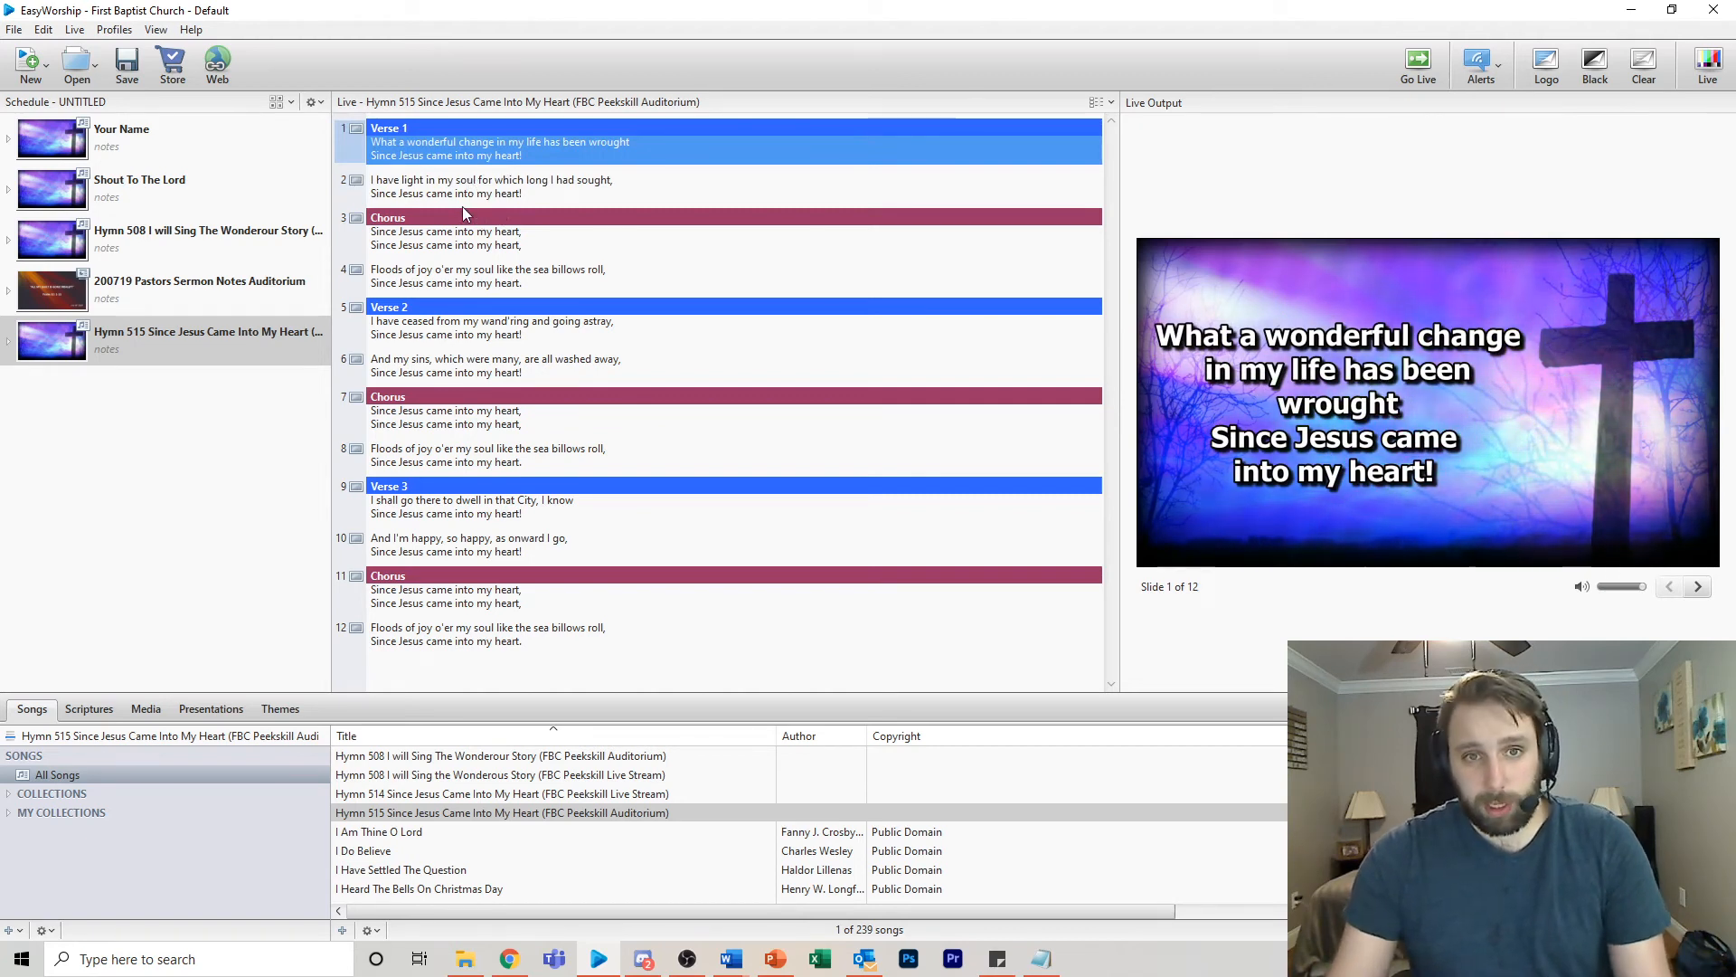
# - Save the schedule to the Desktop as "FBC peekskill Auditorium order of serveice 71920"
pyautogui.click(15, 31)
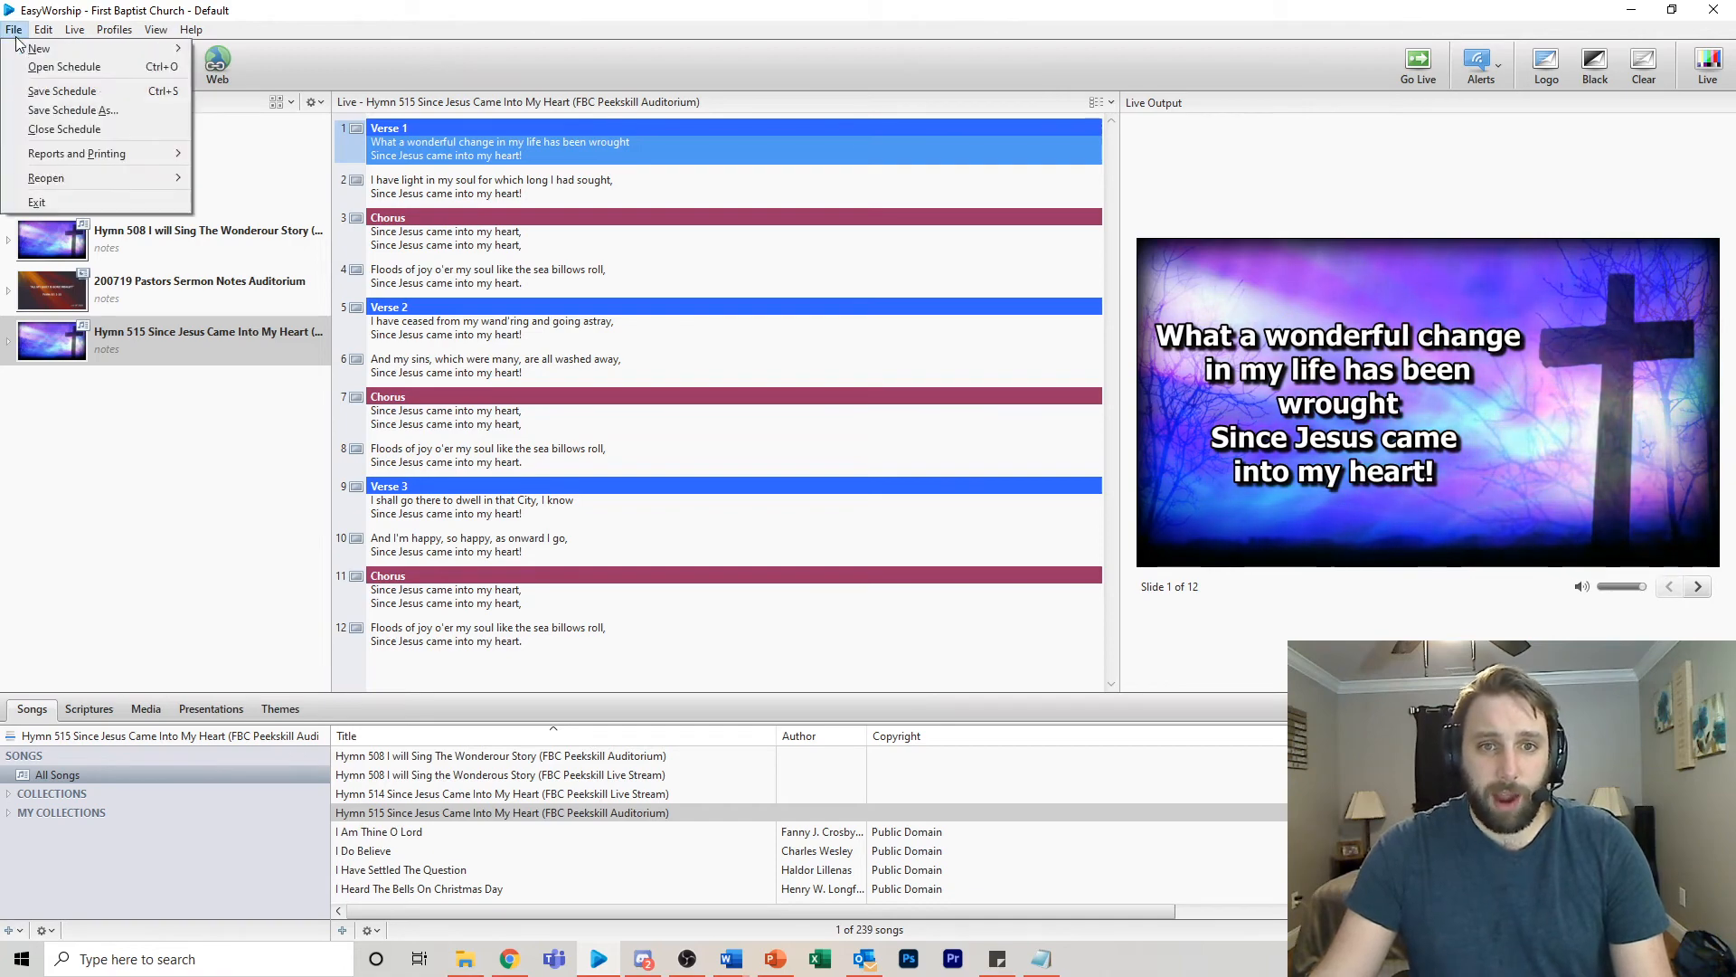
pyautogui.click(41, 85)
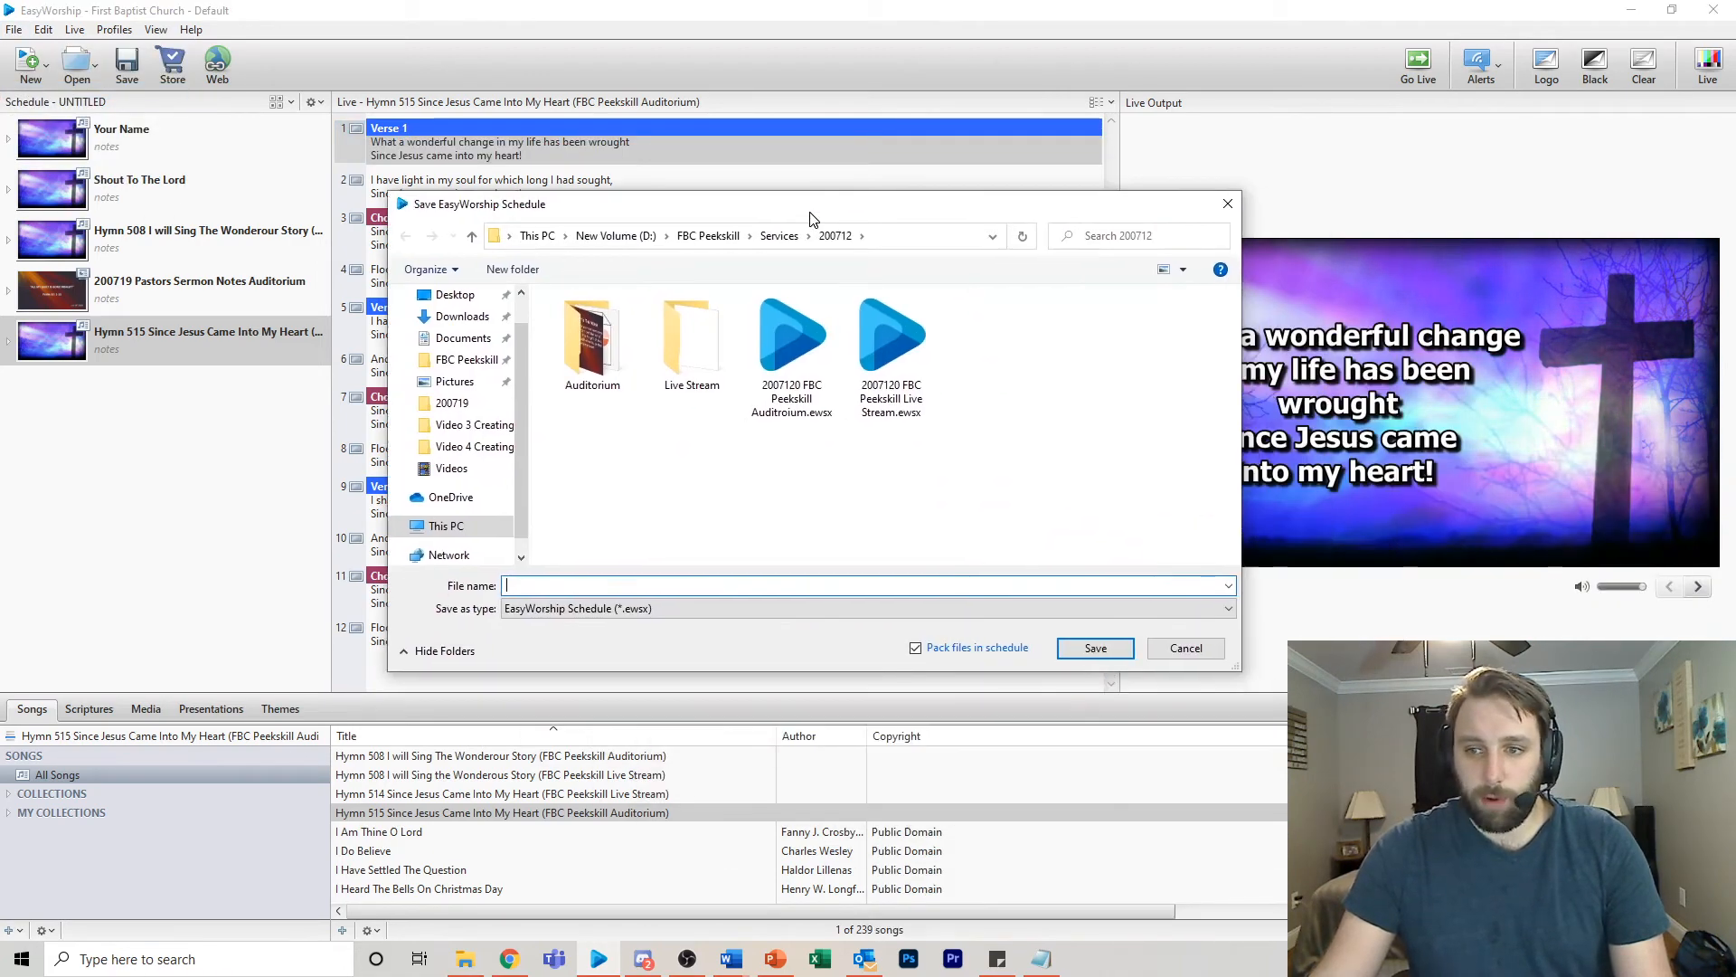
pyautogui.click(455, 298)
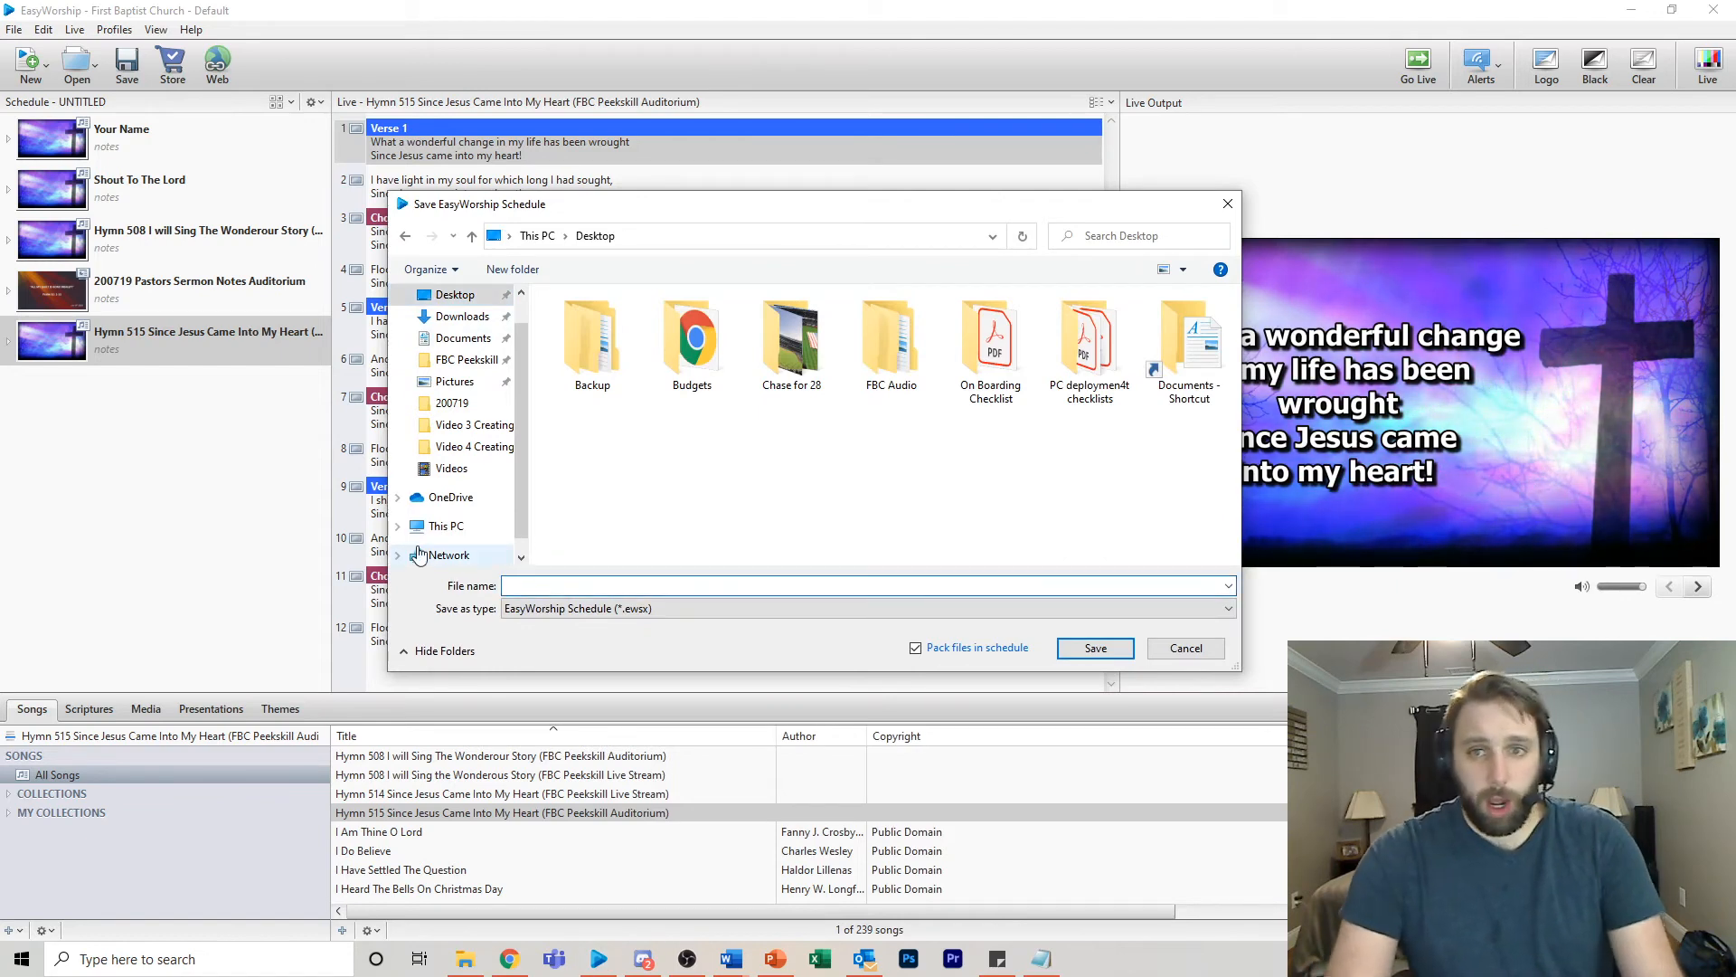
pyautogui.write('FB')
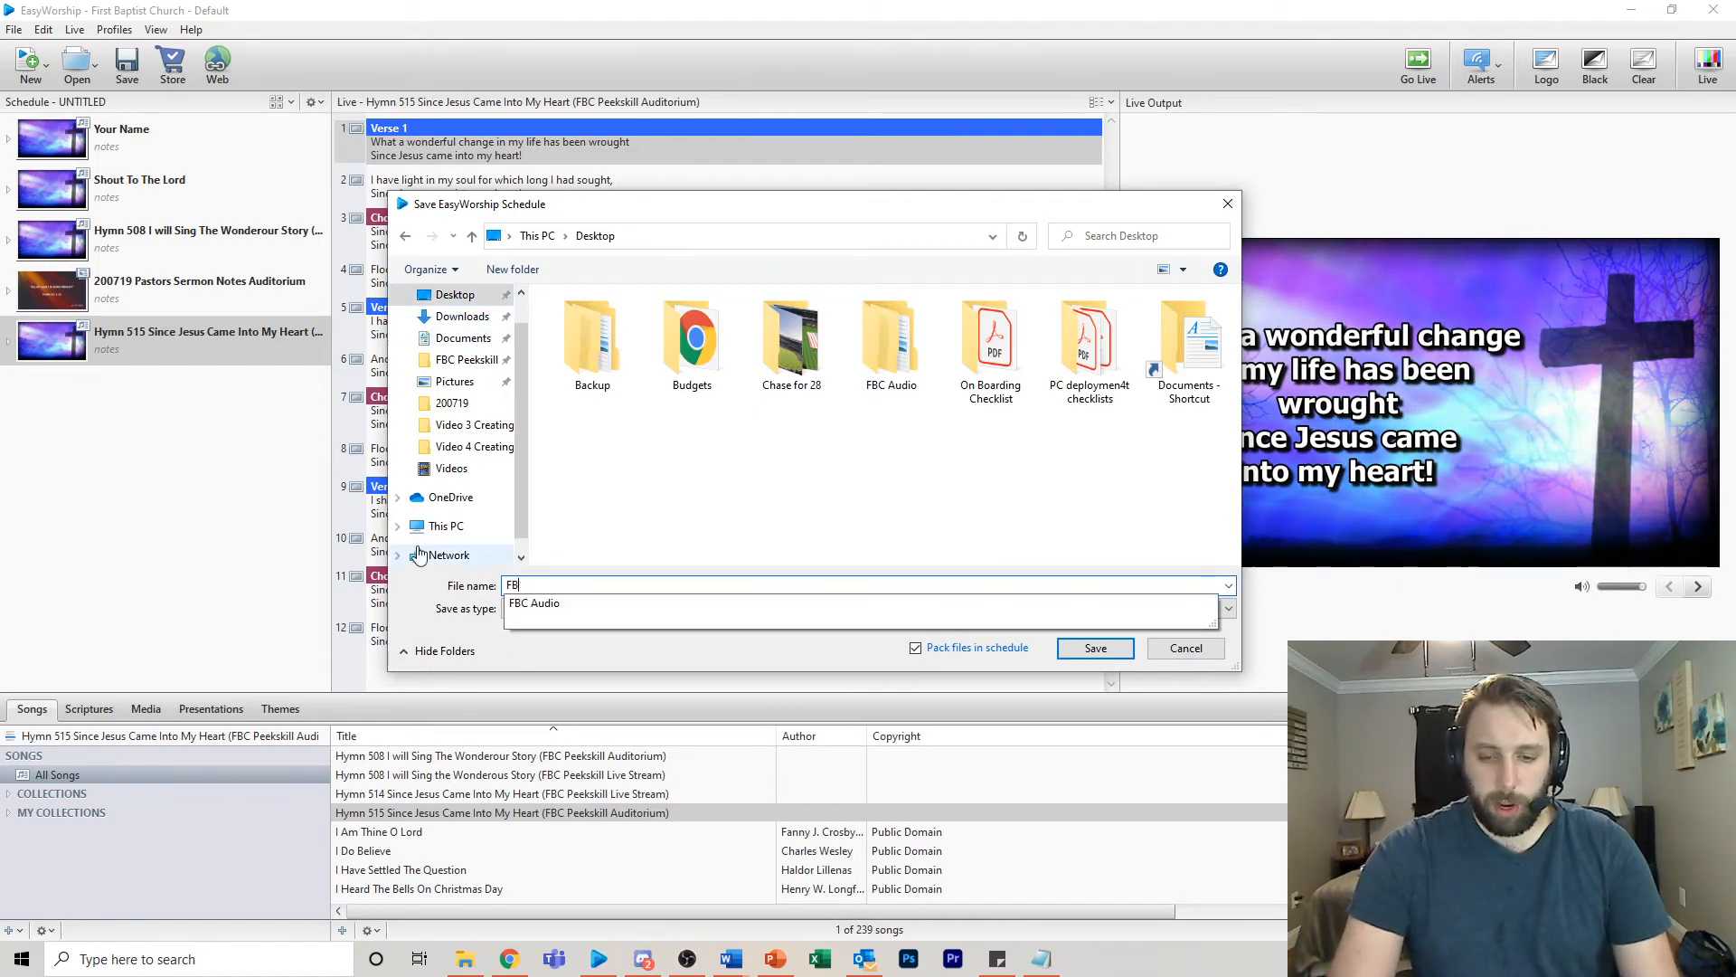
pyautogui.write('C peekskill ')
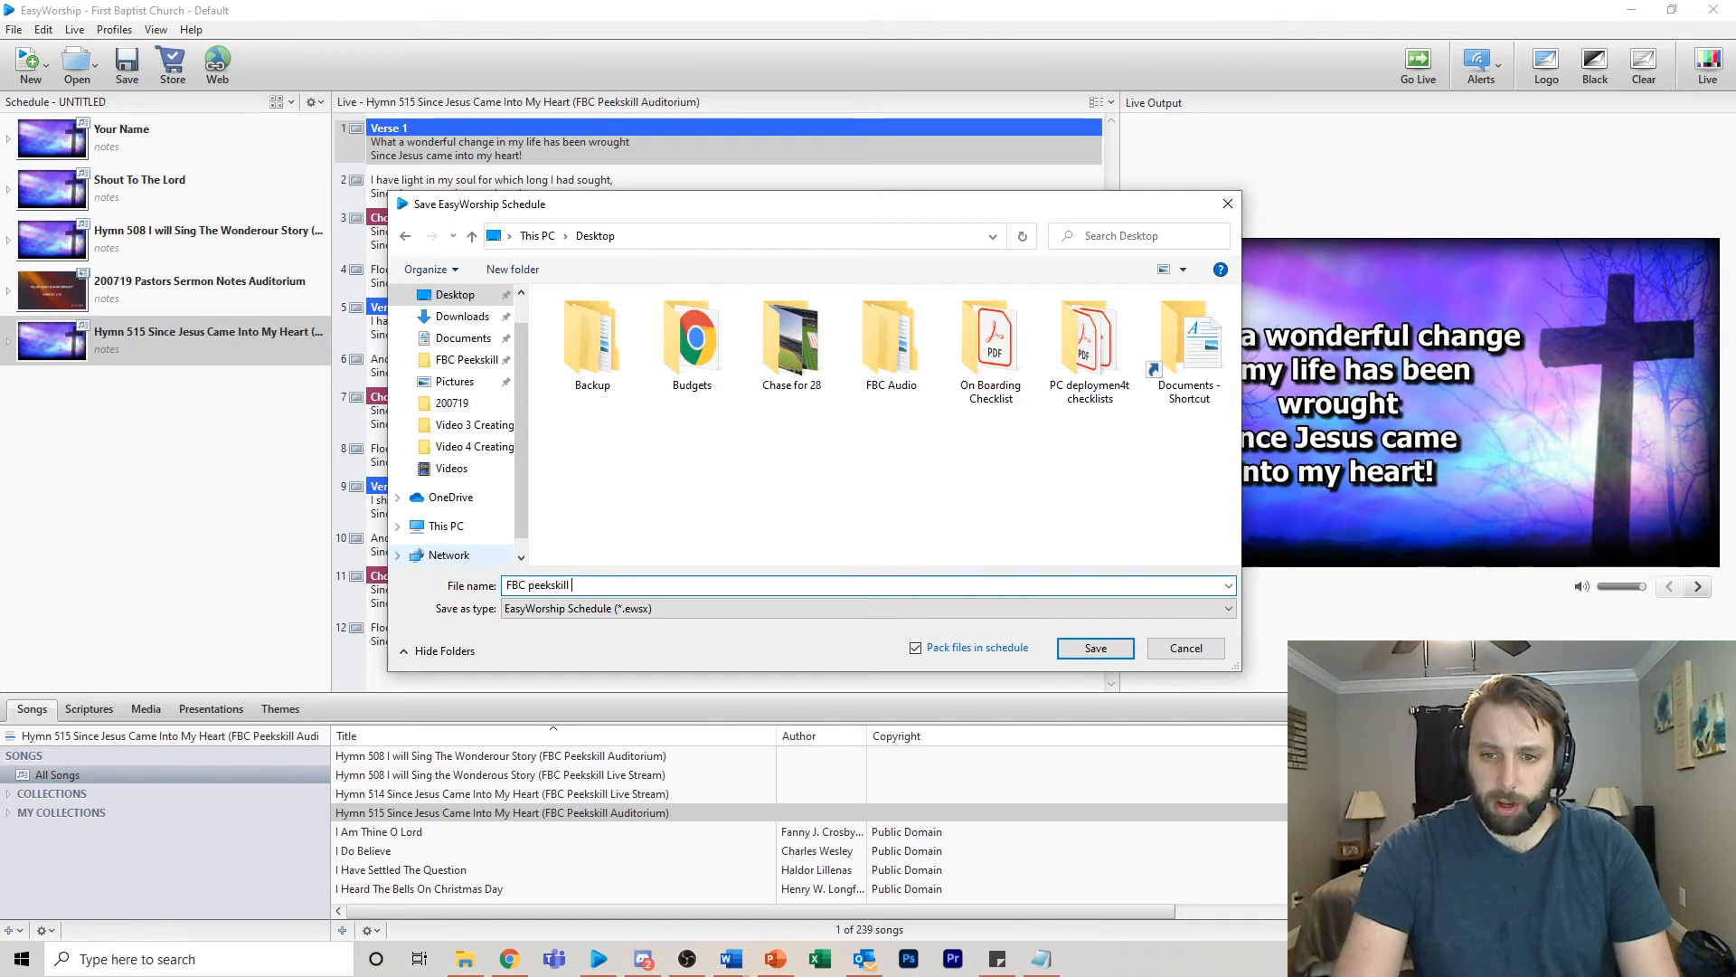
pyautogui.write('Audito')
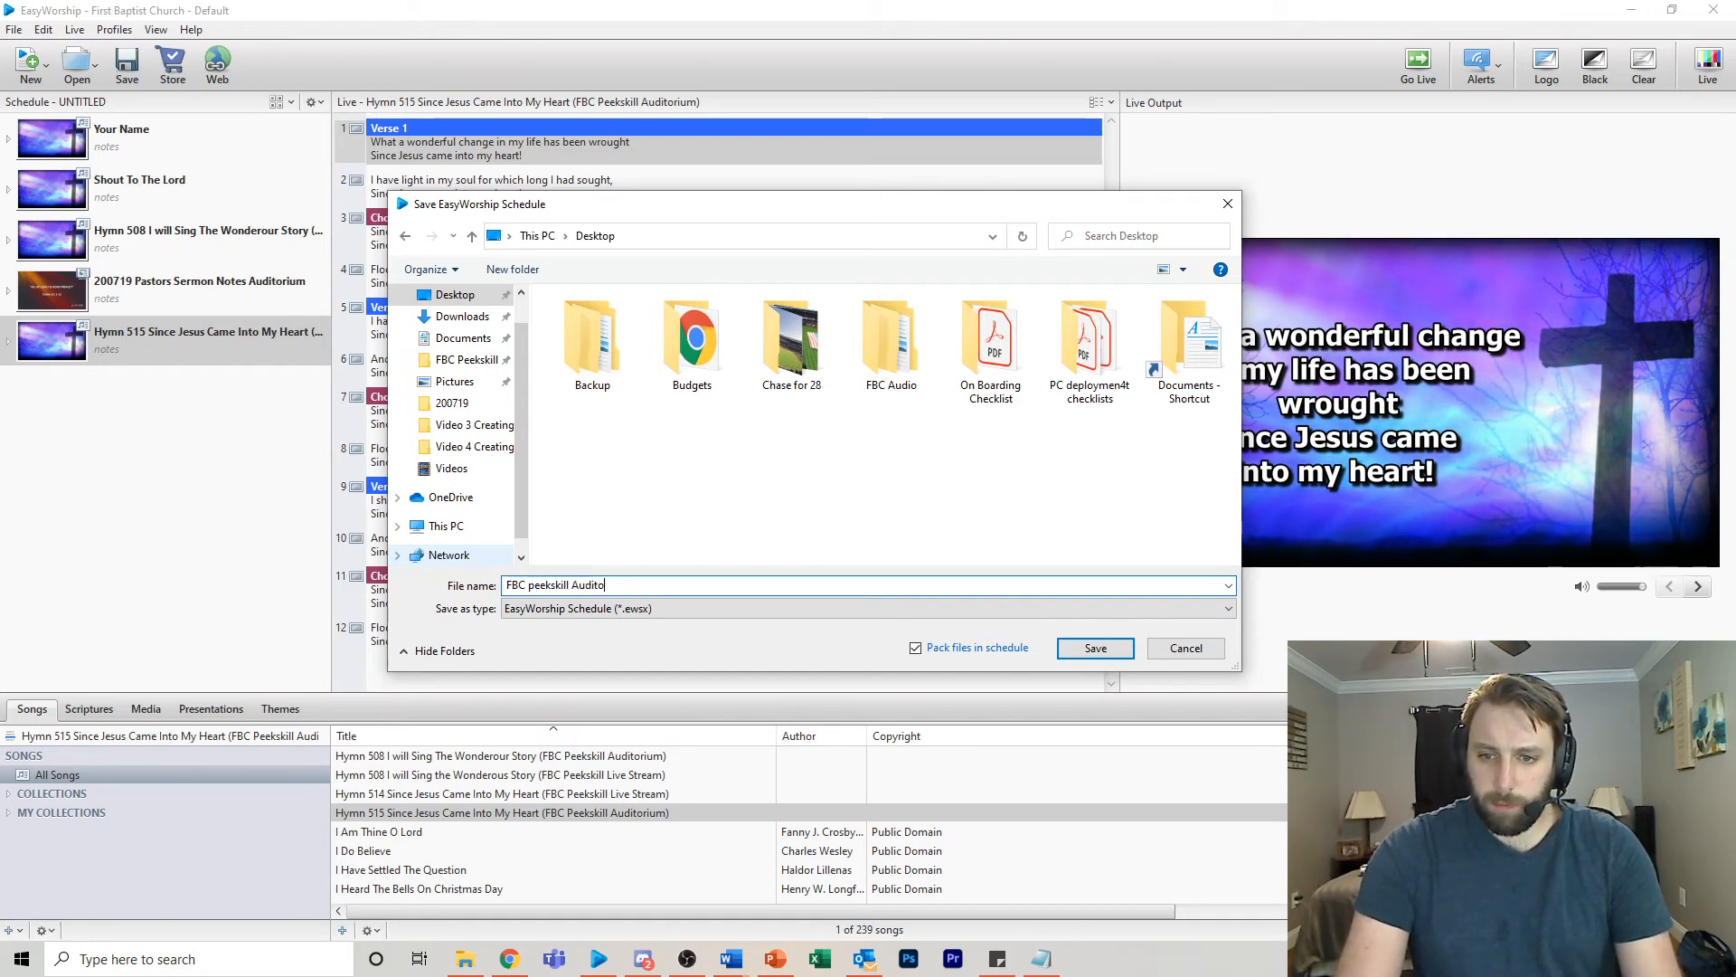
pyautogui.write('rium order of serveice')
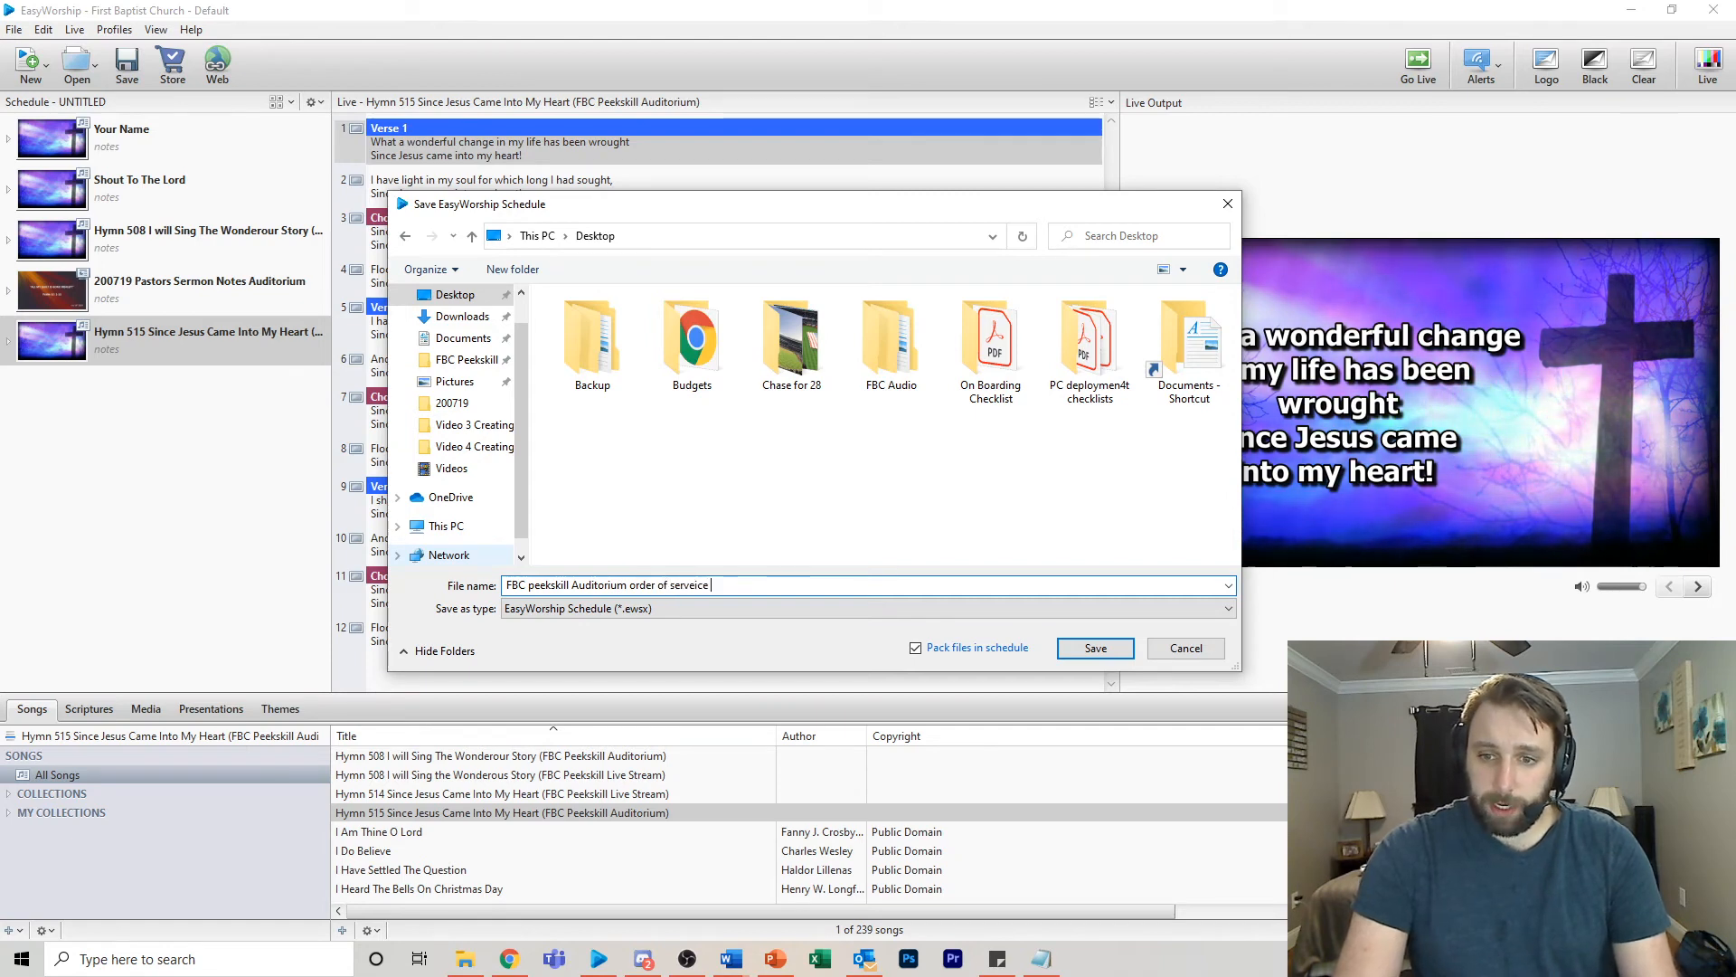
pyautogui.write(' 72')
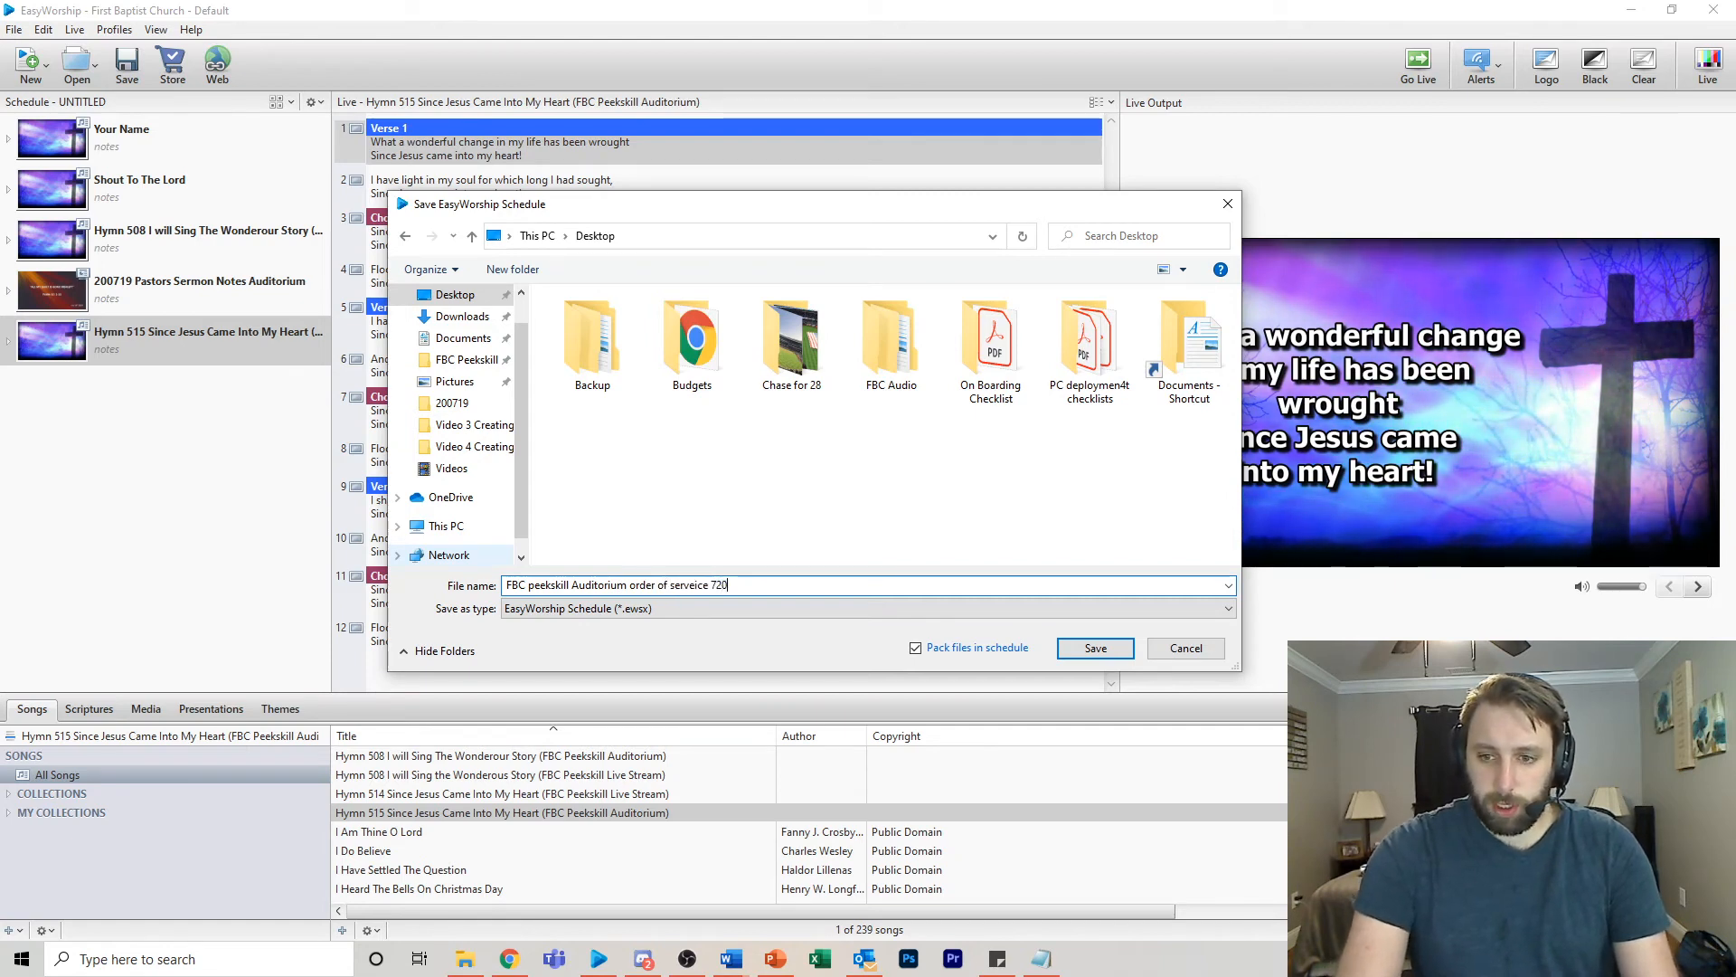
pyautogui.press('BackSpace')
pyautogui.write('19')
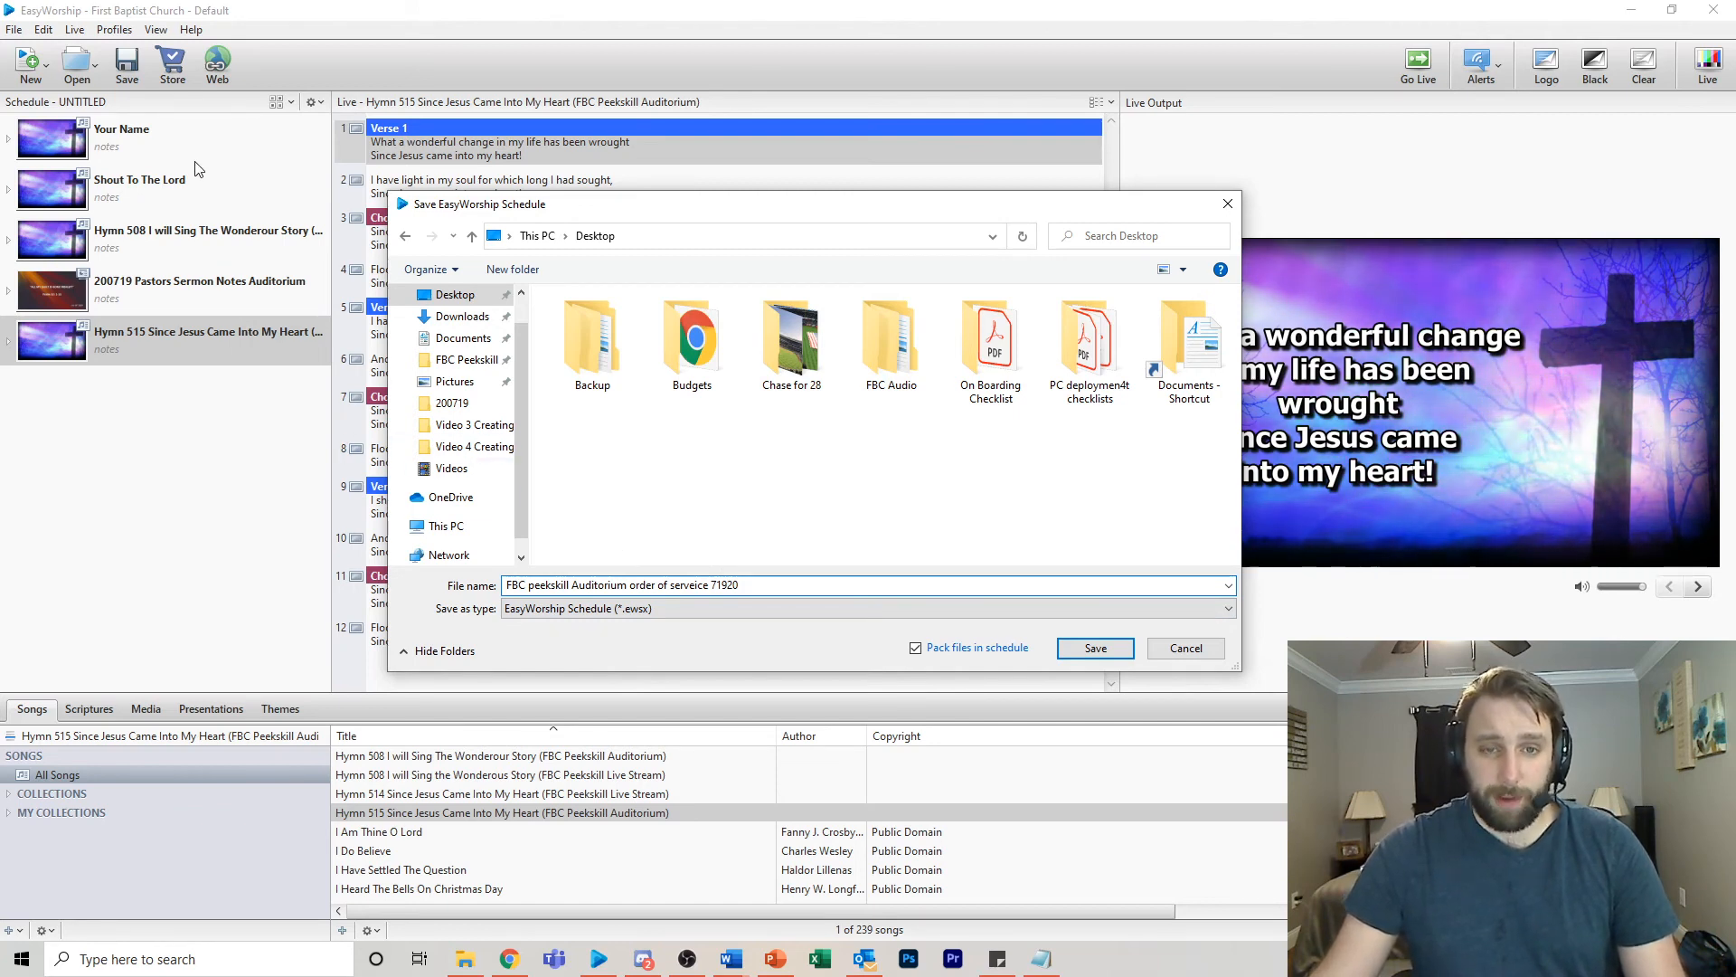
pyautogui.click(1099, 649)
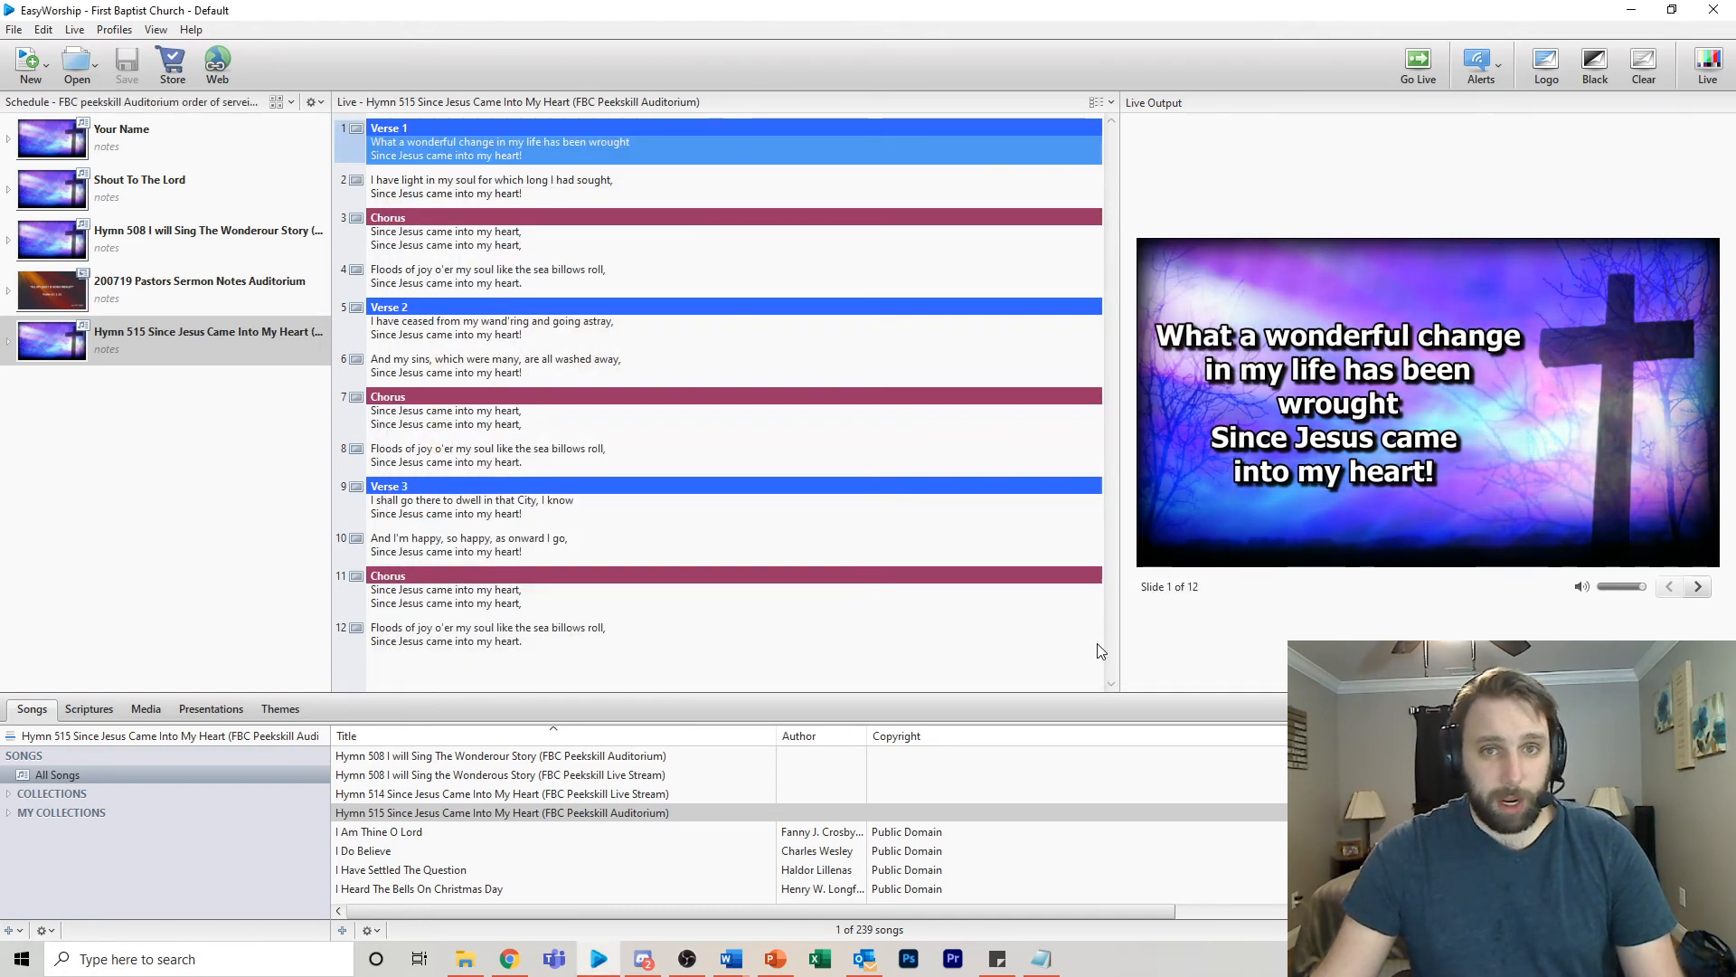